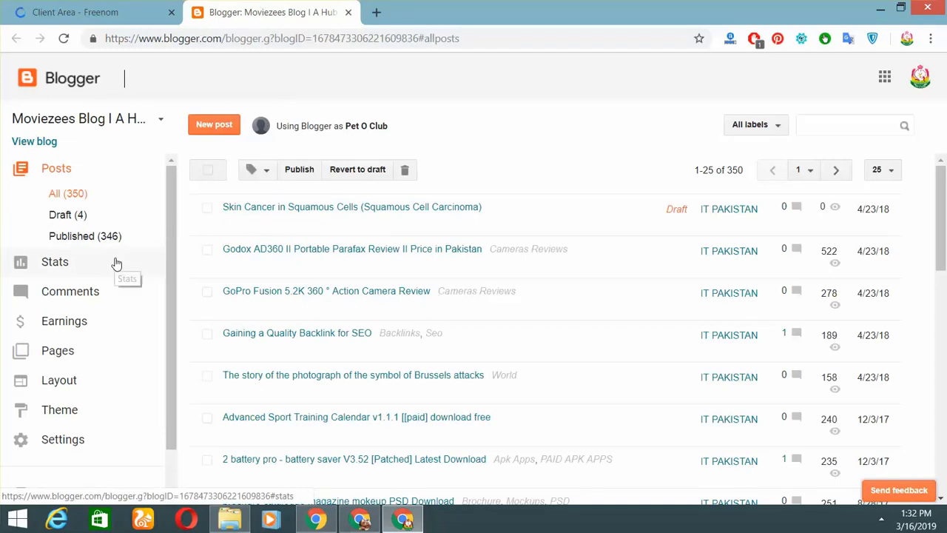
View the current blog's overview stats and switch to the Financial Sounds blog
left_click(116, 264)
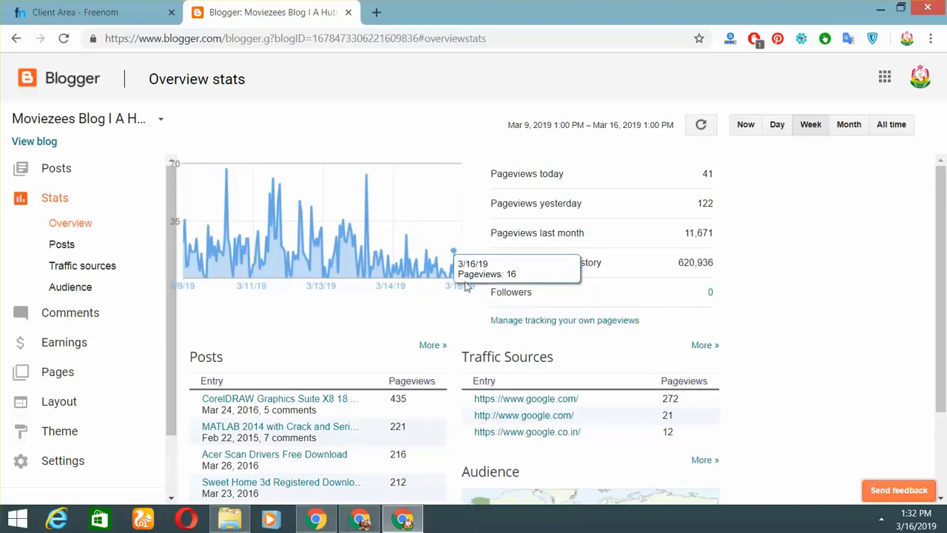
left_click(140, 130)
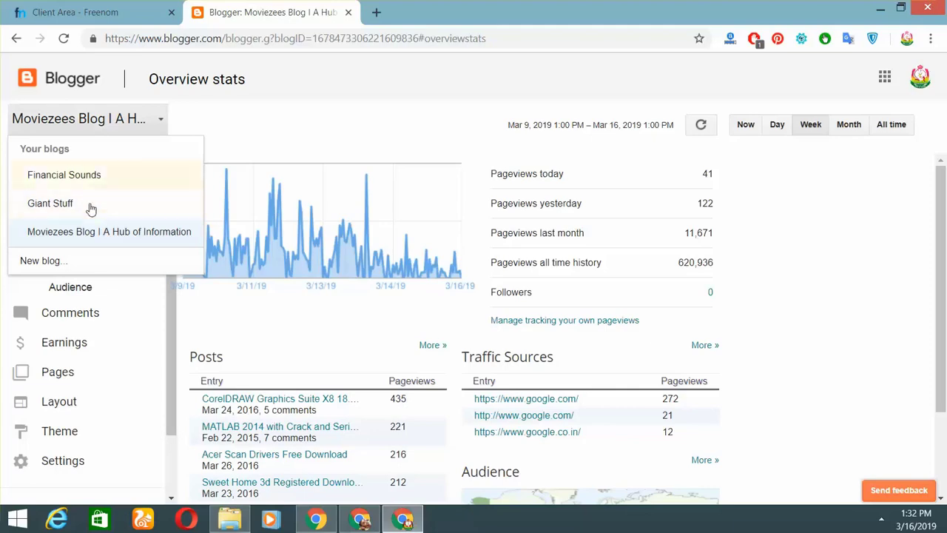
left_click(102, 177)
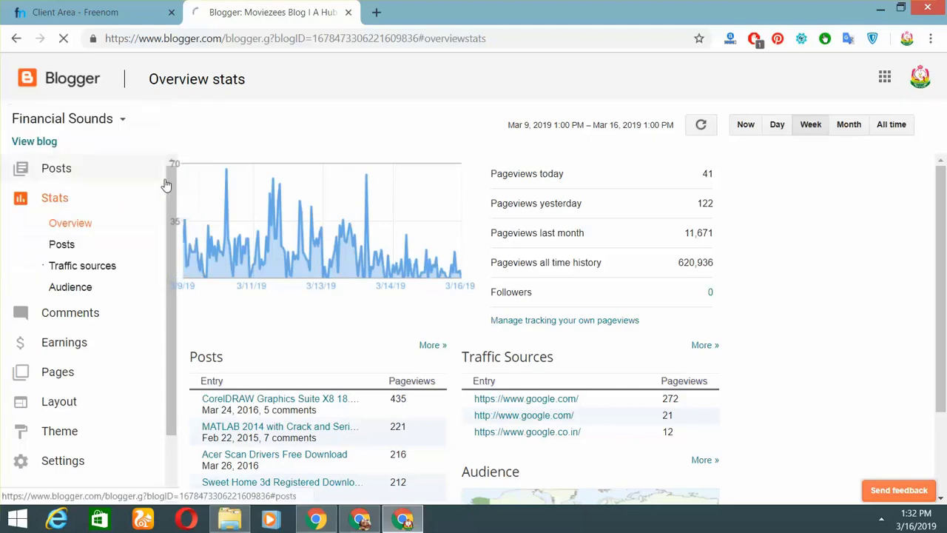
Switch to the Freenom client area and open the list of registered domains
left_click(84, 7)
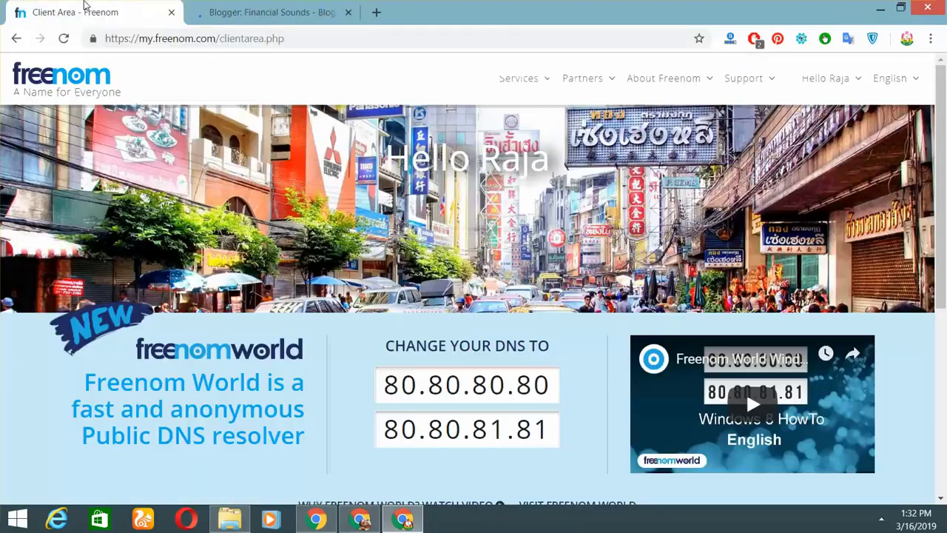
right_click(750, 213)
left_click(536, 77)
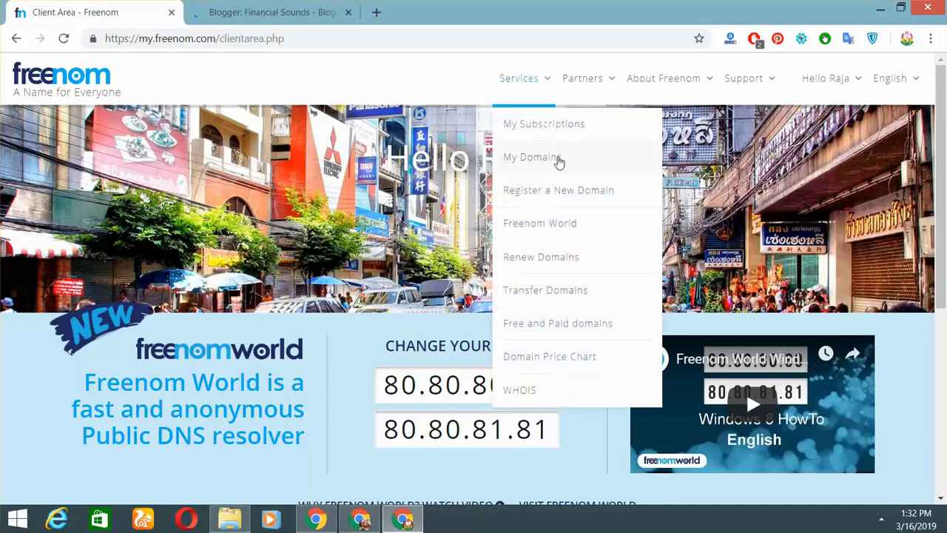
left_click(556, 157)
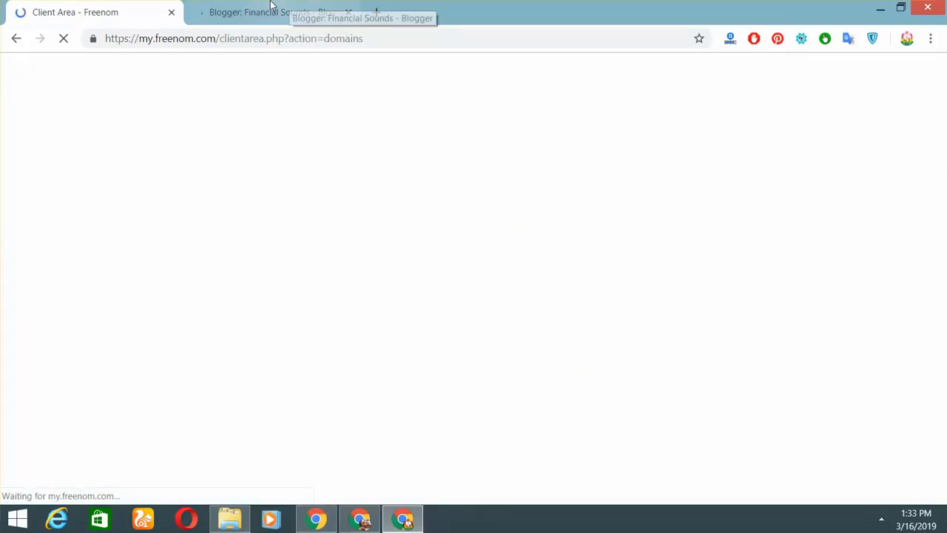
Return to Blogger and open the Basic settings of the Financial Sounds blog, briefly checking its search preferences and user settings
left_click(270, 10)
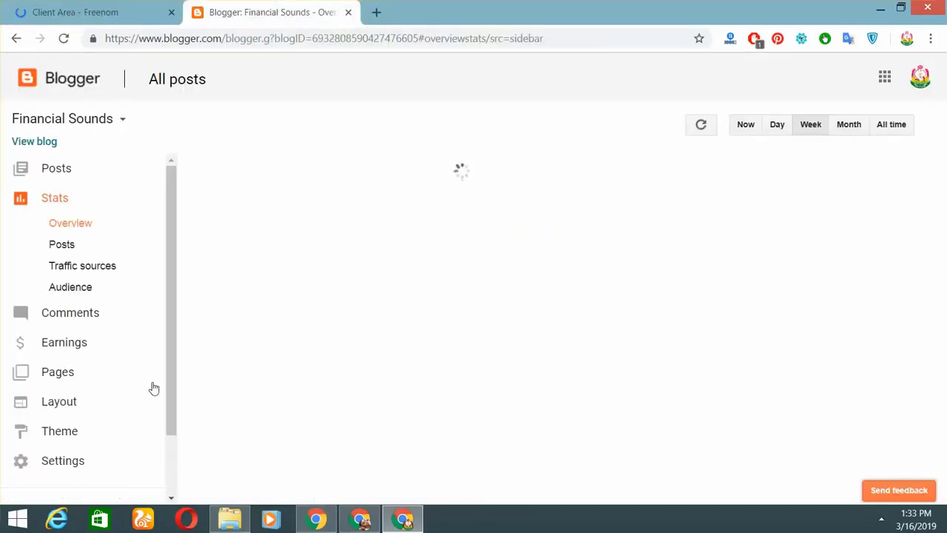
left_click(82, 461)
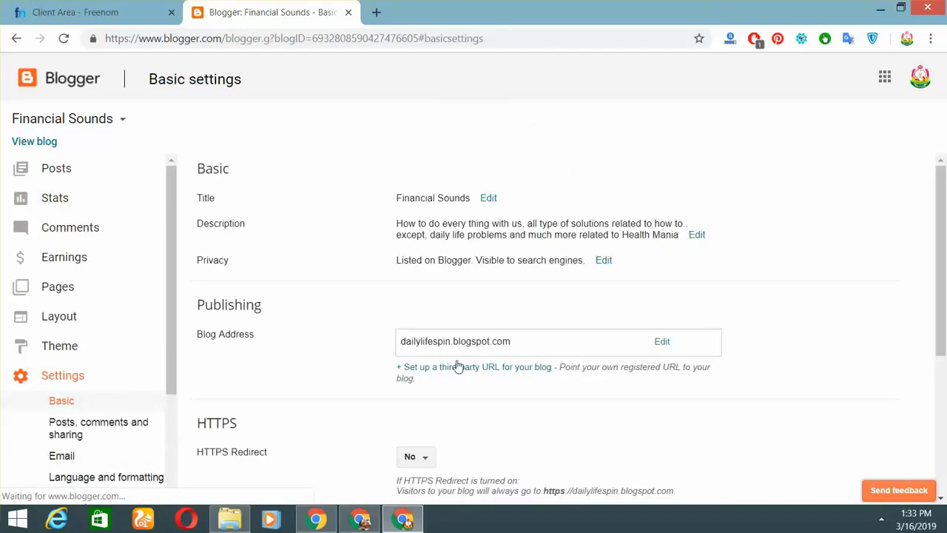
scroll(134, 409, "down", 3)
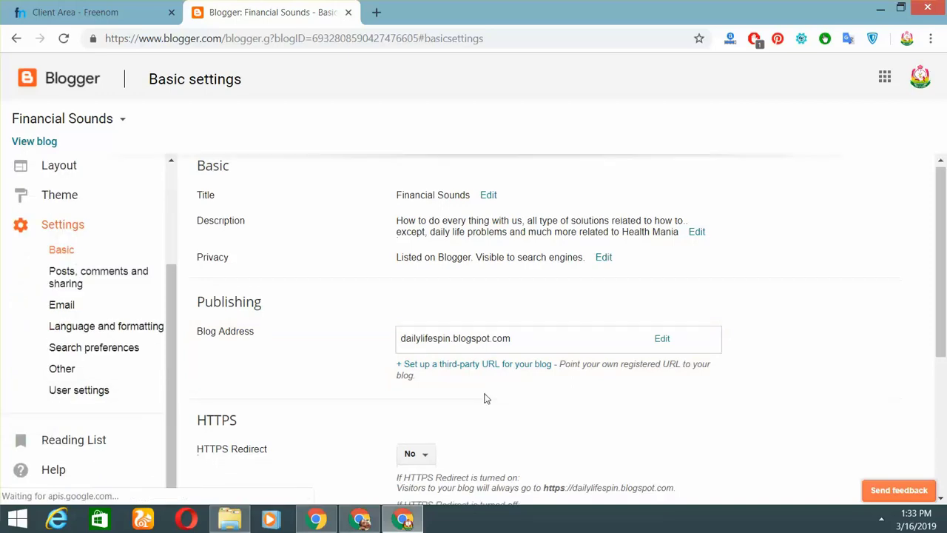
scroll(484, 395, "down", 3)
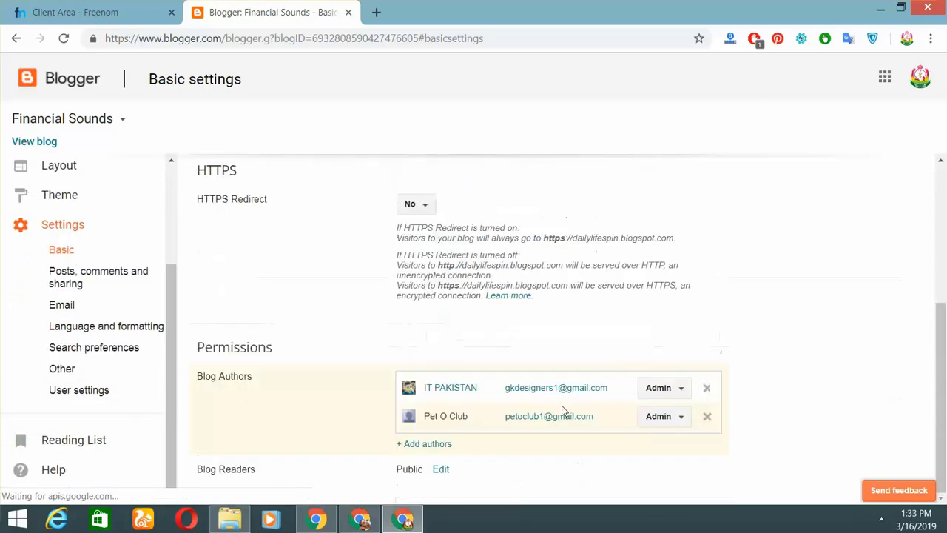
left_click(80, 350)
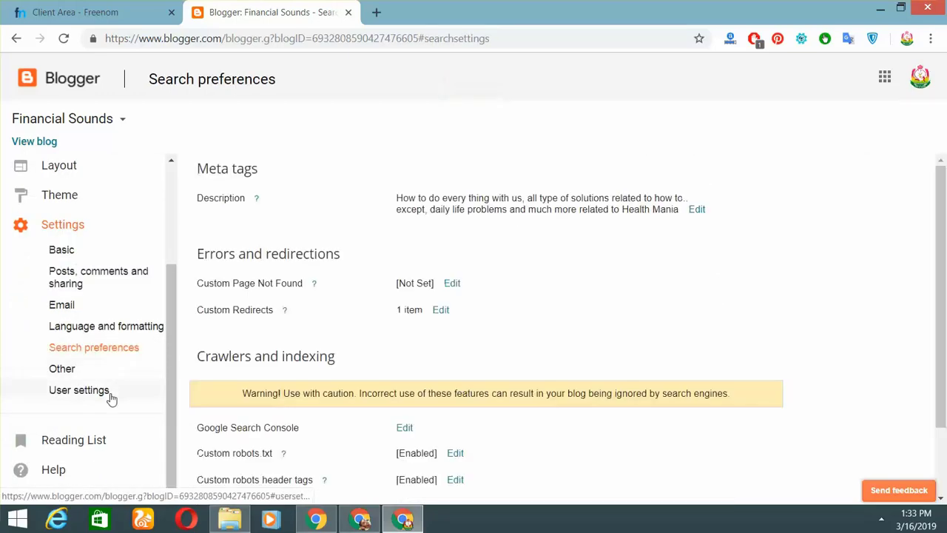
left_click(108, 393)
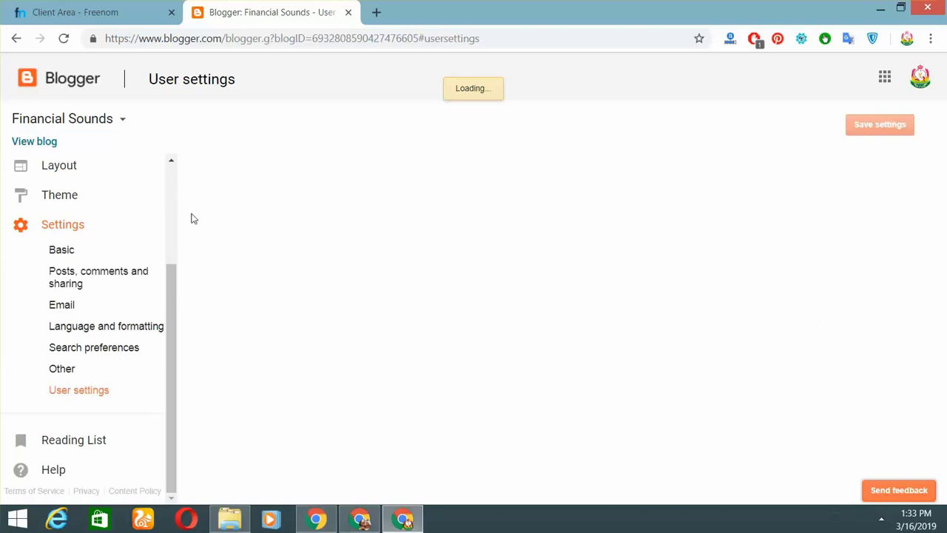
left_click(113, 258)
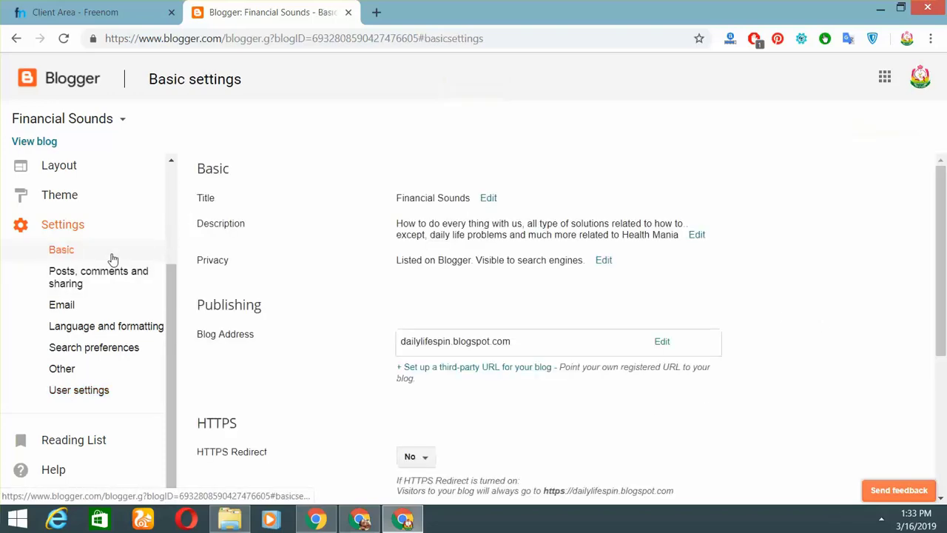
scroll(554, 332, "down", 3)
scroll(486, 337, "up", 3)
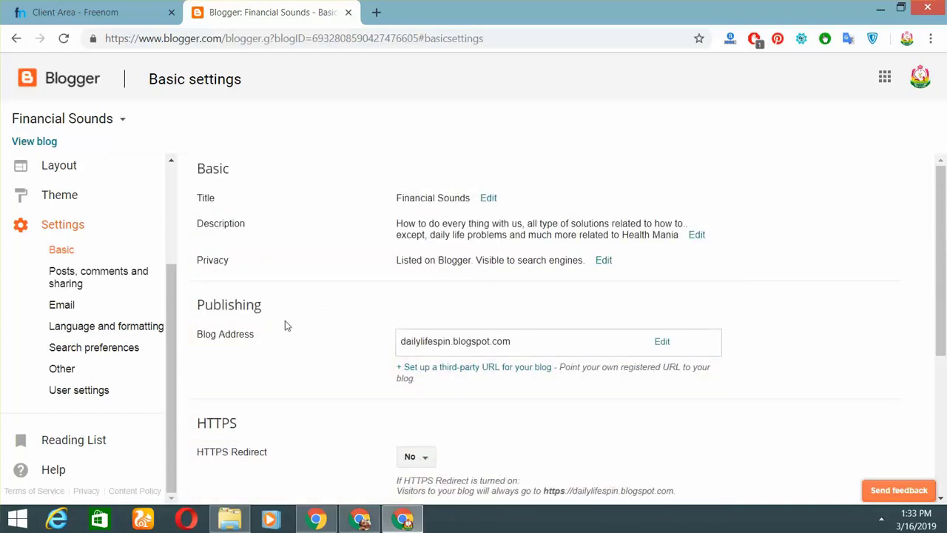
Try to save the registered .cf domain from the Freenom list, without www, as the blog's third-party domain
left_click_drag(525, 345, 383, 338)
left_click(474, 340)
left_click(484, 370)
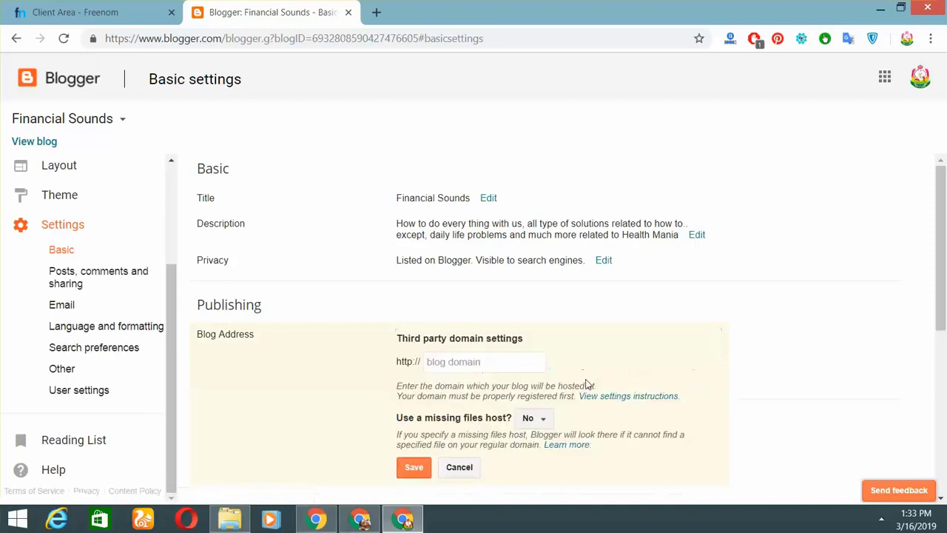
left_click(470, 365)
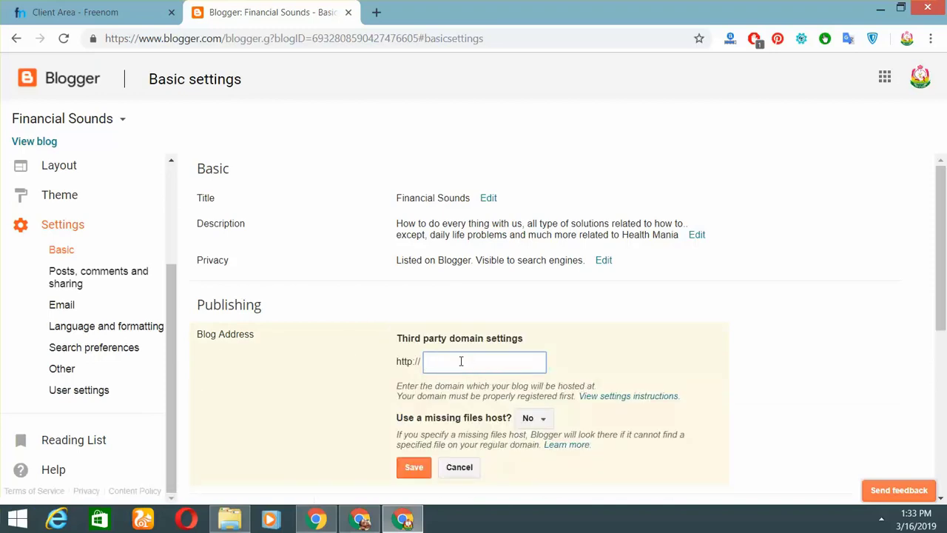
left_click(82, 12)
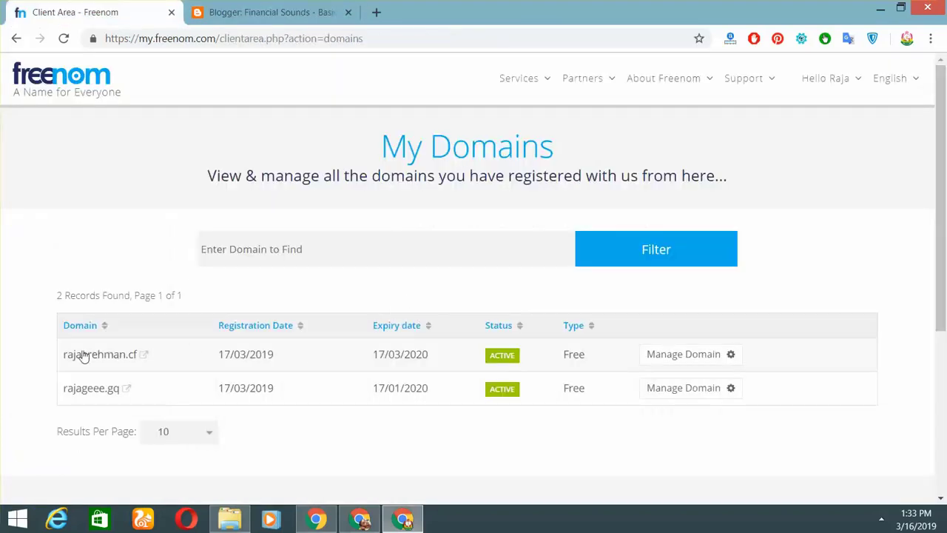
left_click_drag(53, 355, 134, 355)
left_click(20, 357)
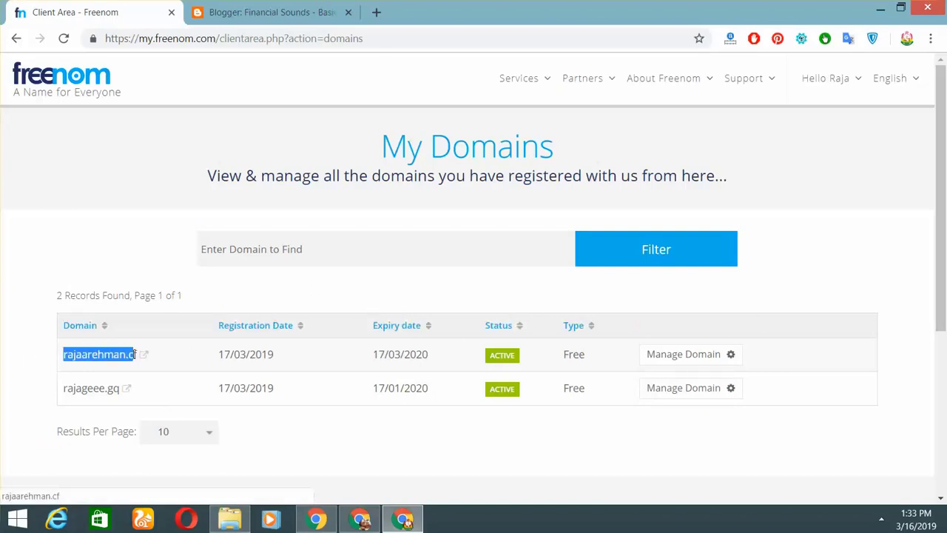
left_click(252, 12)
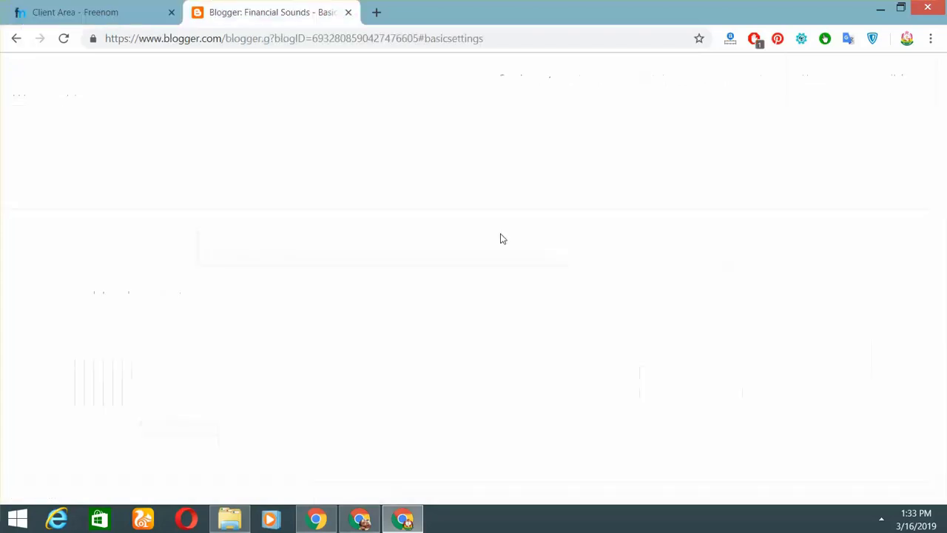
type("rajaarehman.cf")
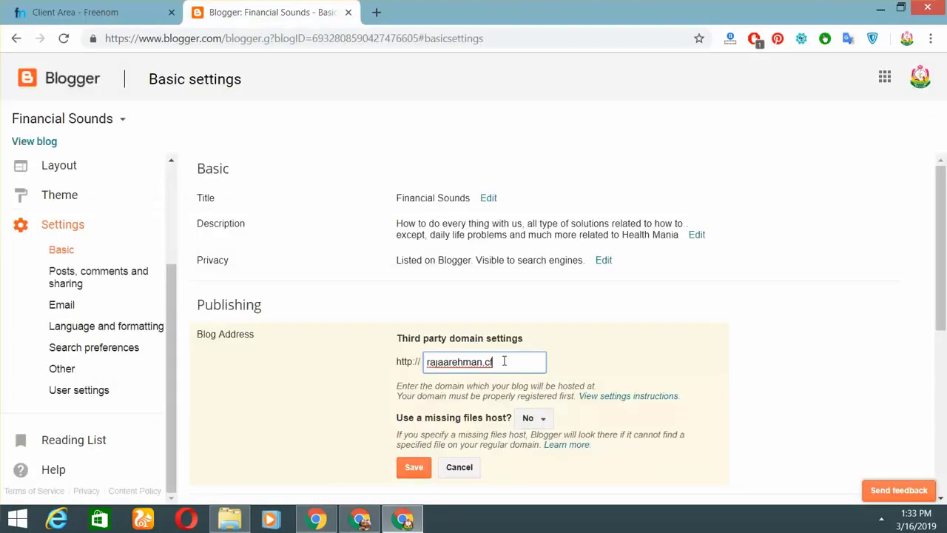
left_click(413, 467)
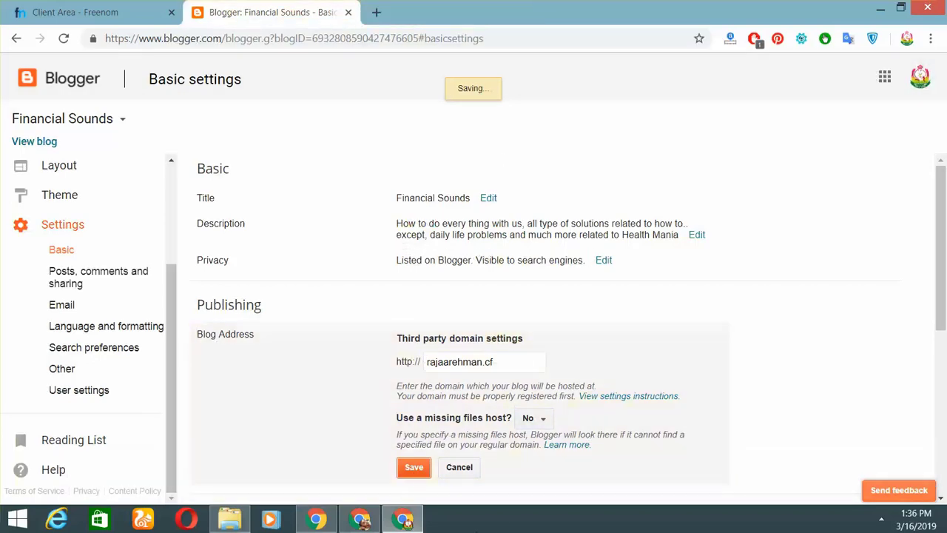
Copy the domain from the third-party domain settings and reload the Basic settings page
triple_click(527, 361)
key("ctrl+c")
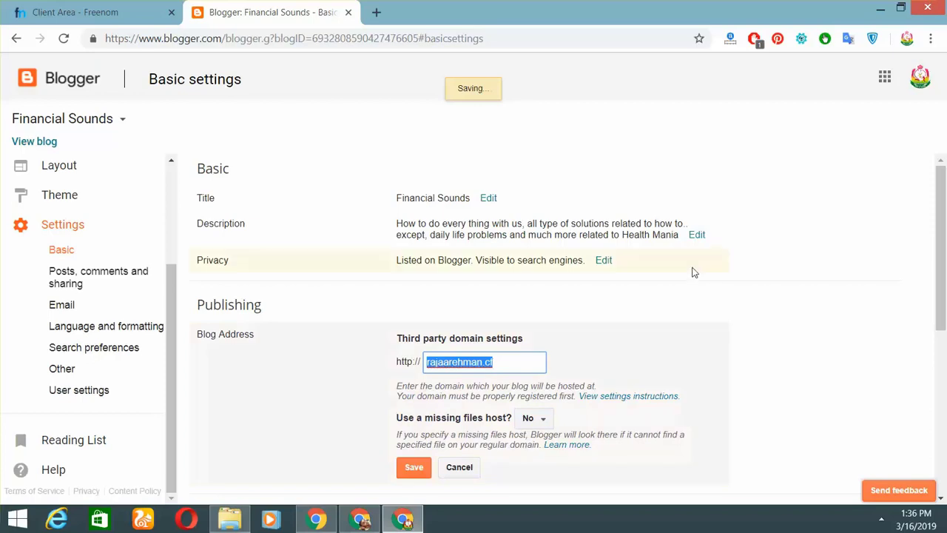
left_click(690, 269)
left_click(63, 40)
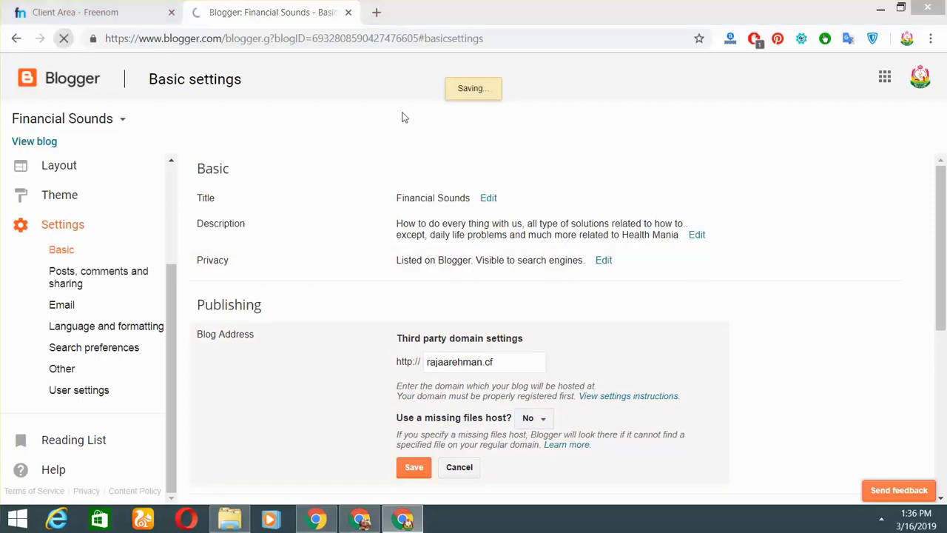
left_click(541, 121)
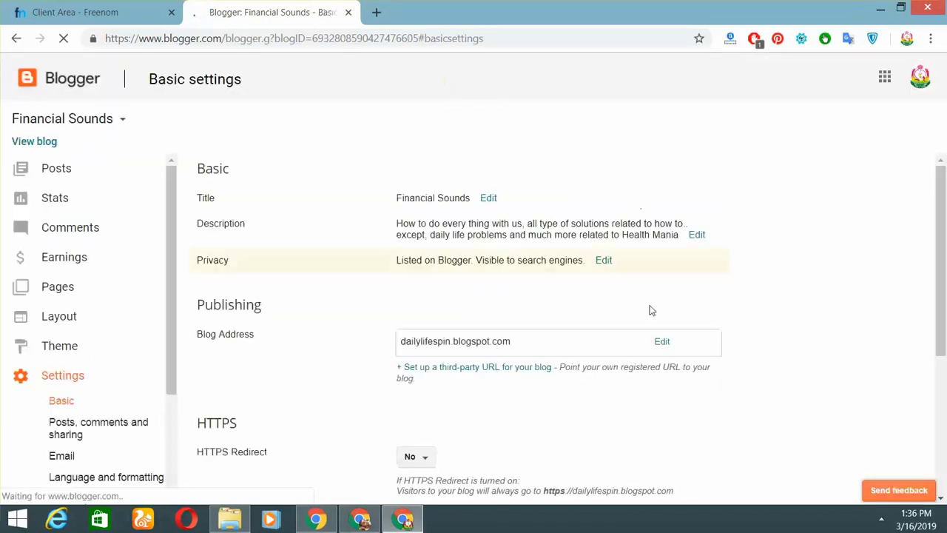
Set up a third-party URL for the blog with the copied .cf domain and submit it
scroll(591, 313, "down", 3)
scroll(501, 254, "up", 2)
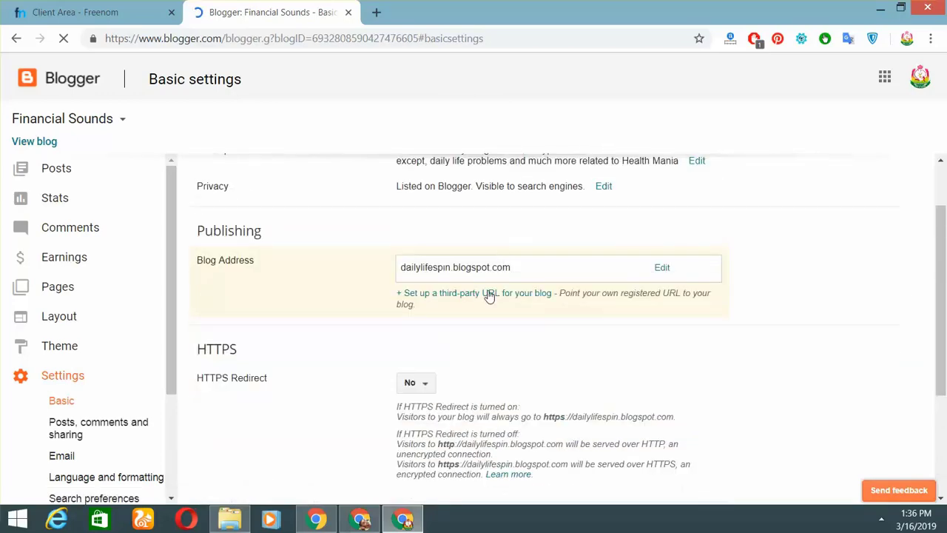
left_click(481, 293)
left_click(528, 290)
key("ctrl+v")
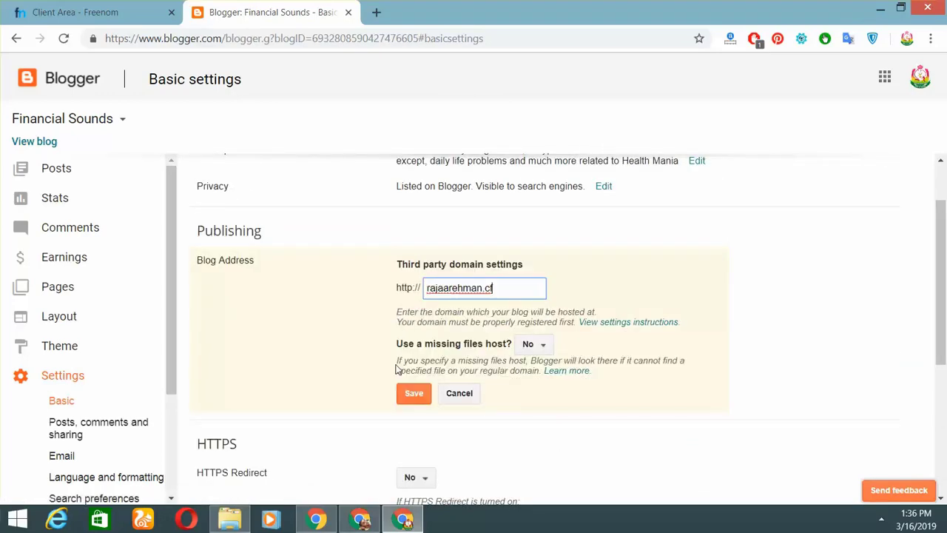
left_click(409, 392)
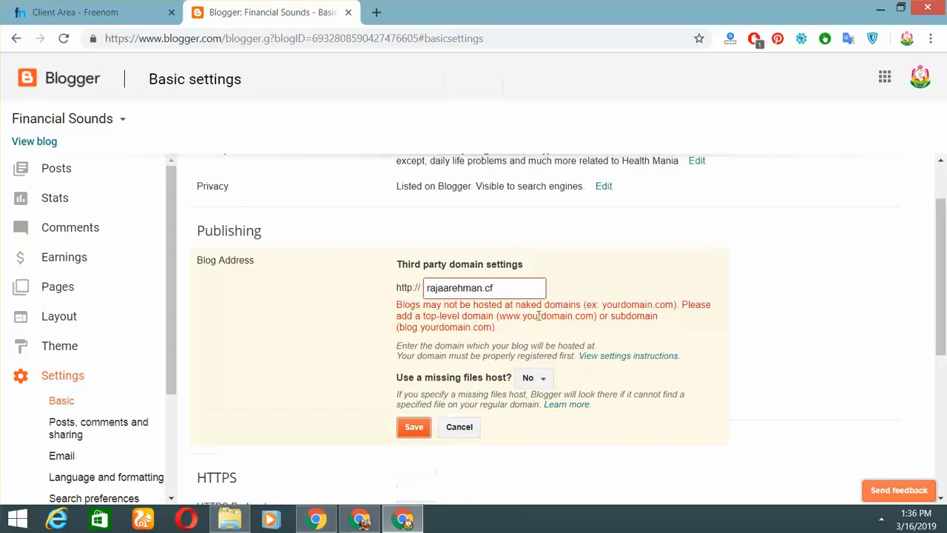
left_click_drag(444, 305, 578, 307)
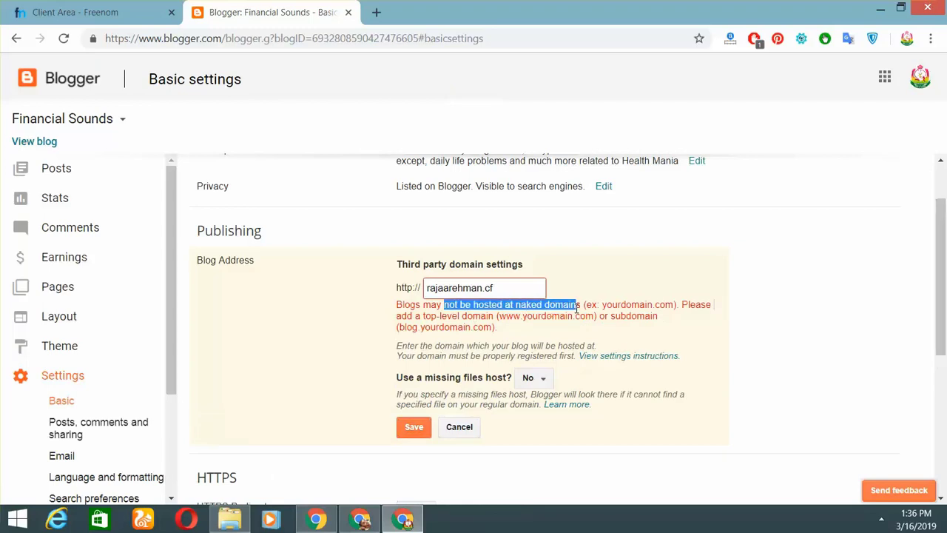
left_click(603, 307)
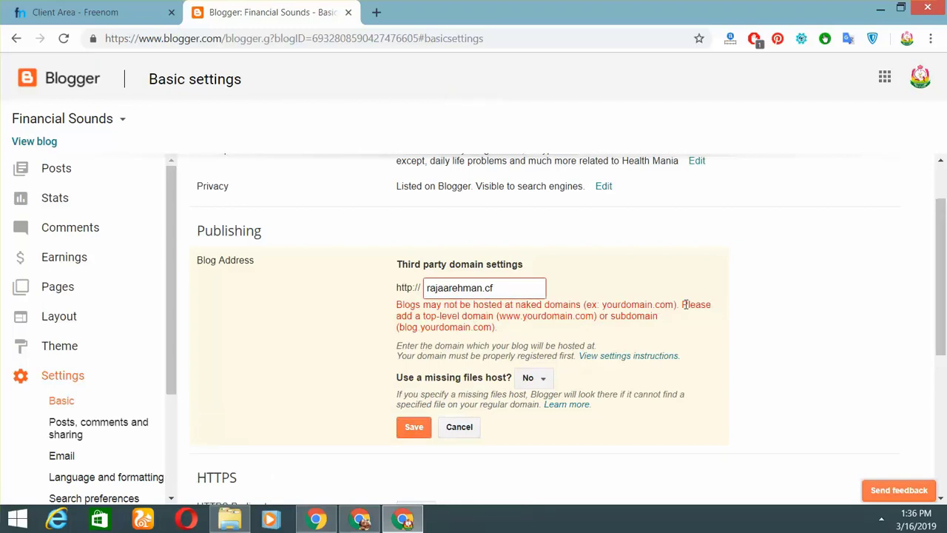
left_click(427, 288)
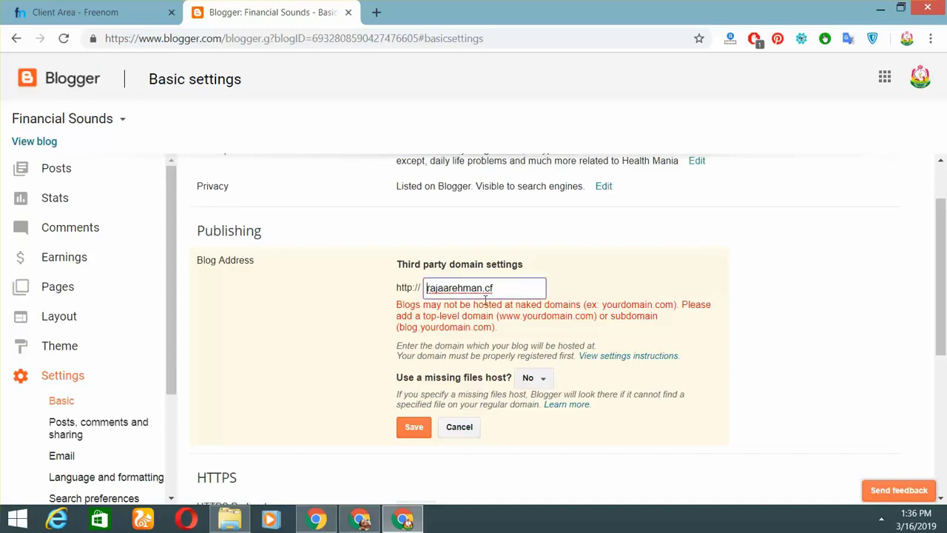
type("www.")
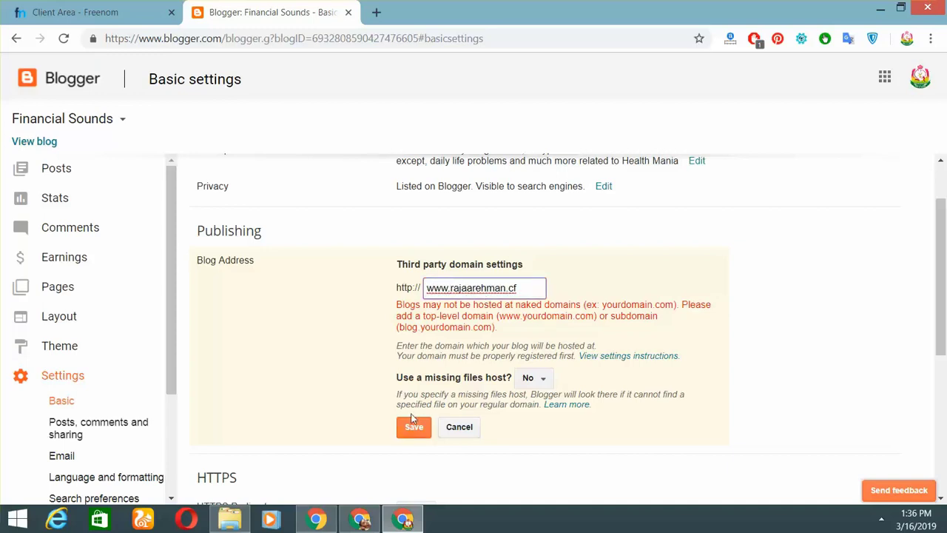
left_click(408, 432)
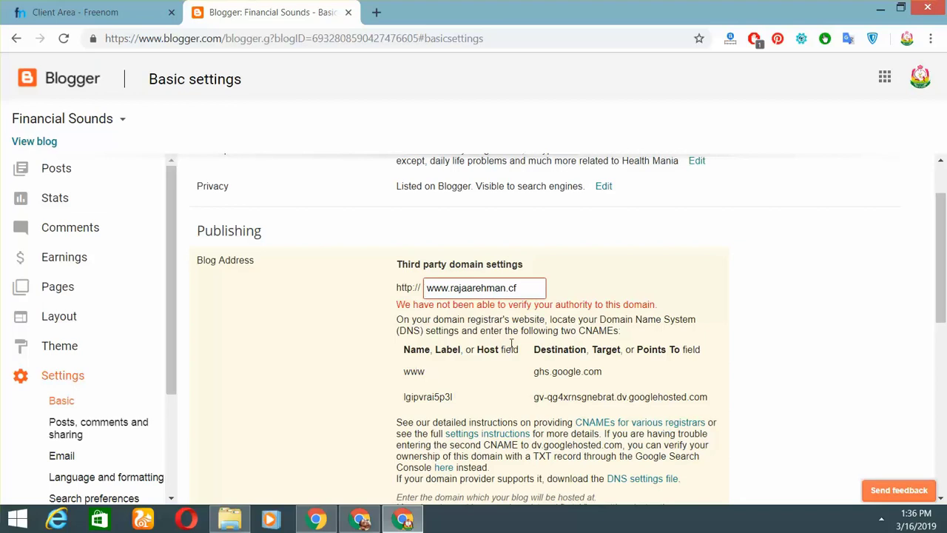
Review the two CNAMEs Blogger requires for the domain and open the .cf domain's management page in Freenom
left_click_drag(435, 320, 681, 331)
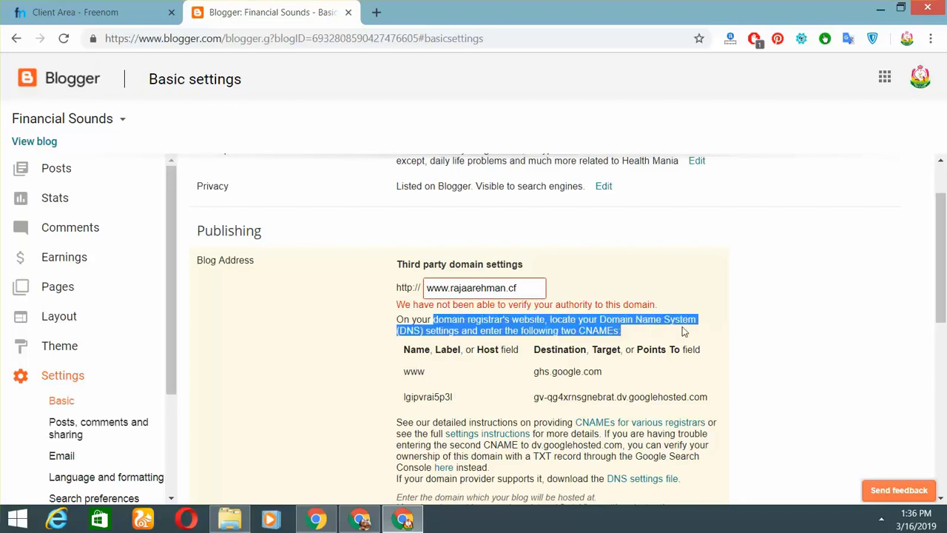
left_click(646, 336)
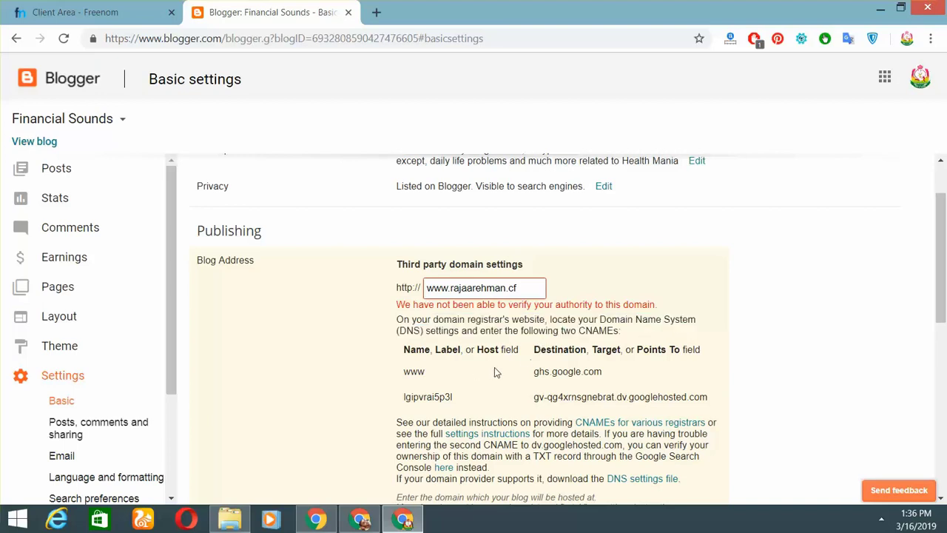
left_click_drag(434, 383, 404, 379)
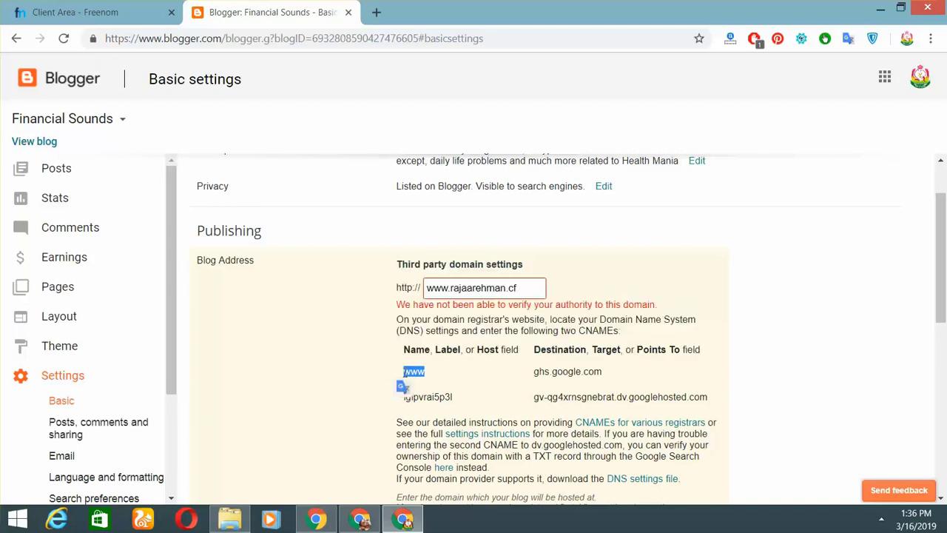
left_click(144, 6)
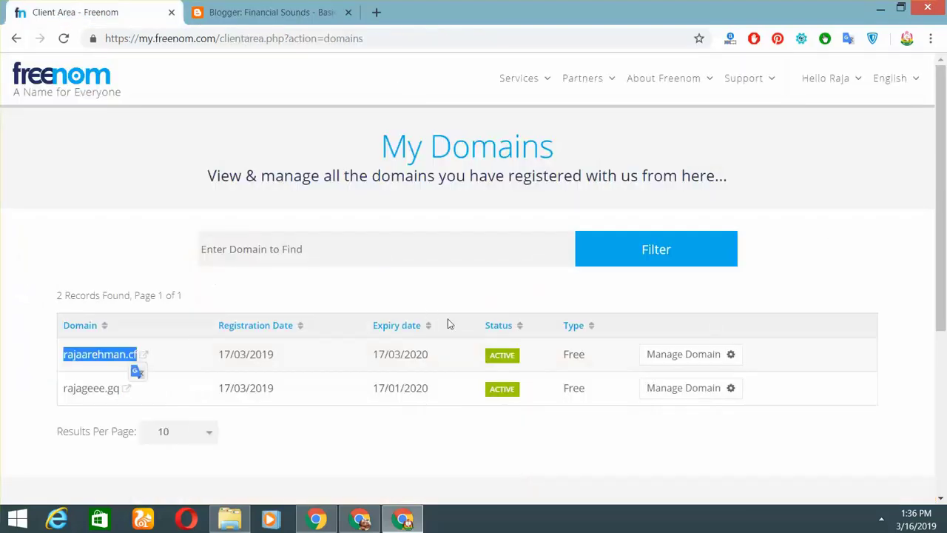
left_click(692, 354)
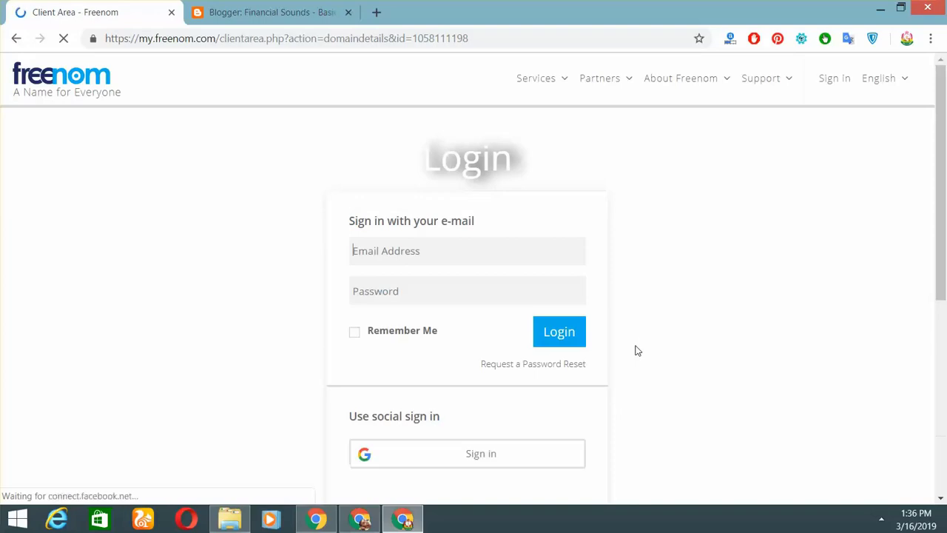
Sign in to Freenom with the account's e-mail and password, and save the password in the browser
type("pe")
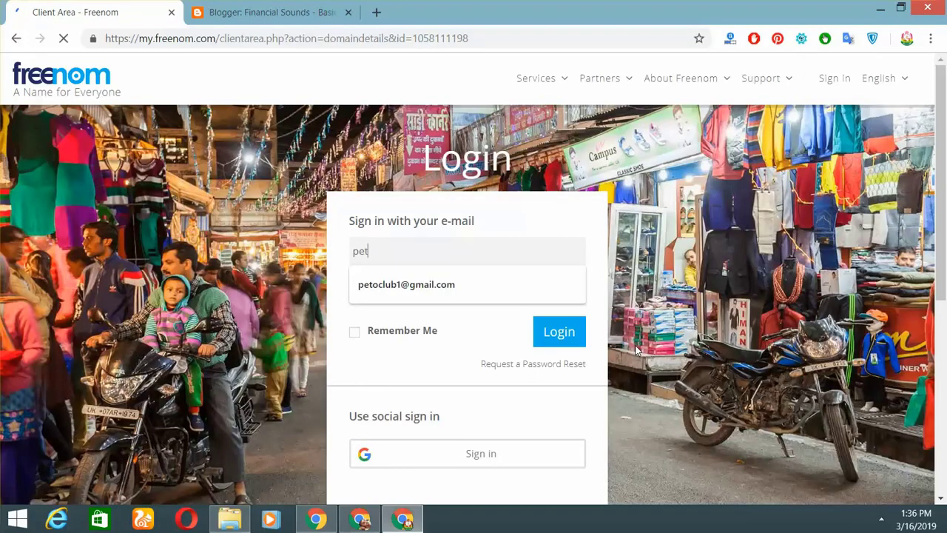
type("t")
key("Down")
key("Tab")
key("ctrl+v")
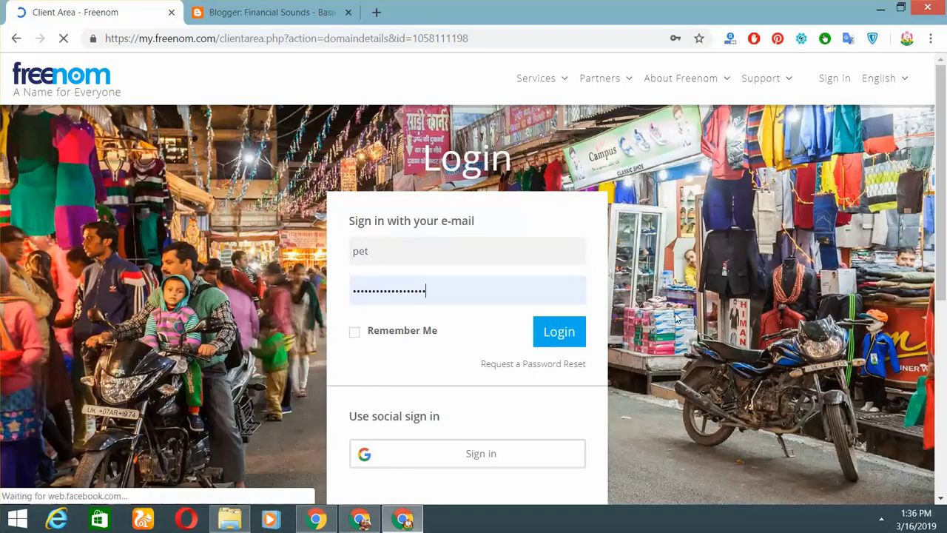
left_click(540, 245)
left_click(503, 277)
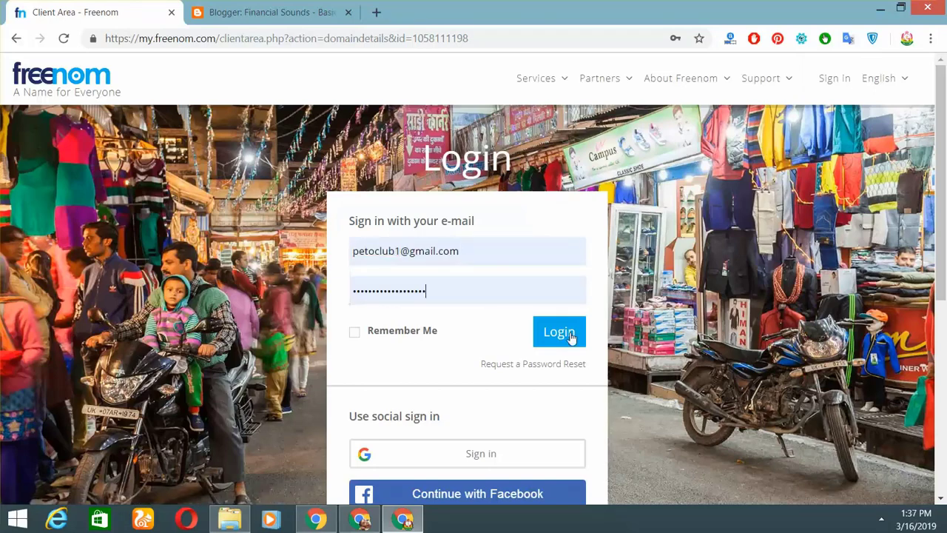
key("Tab")
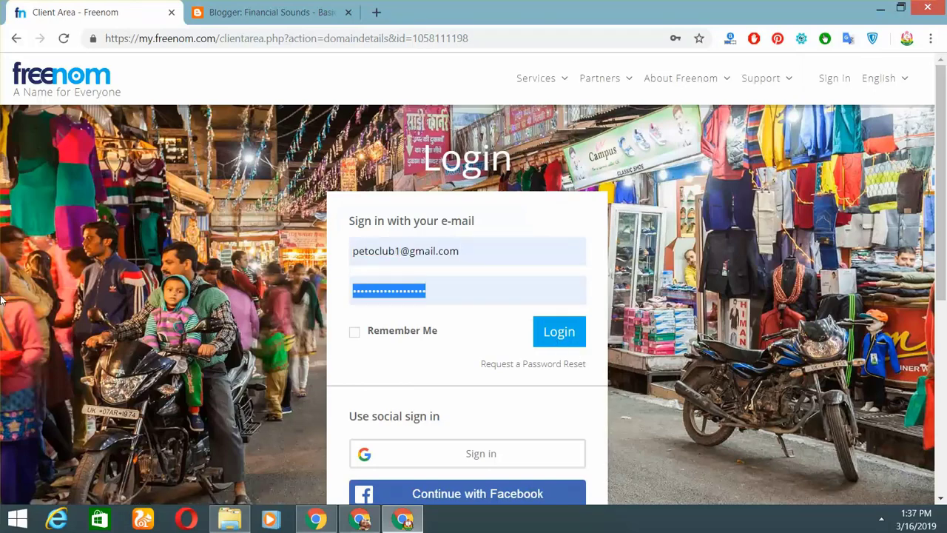
type("••")
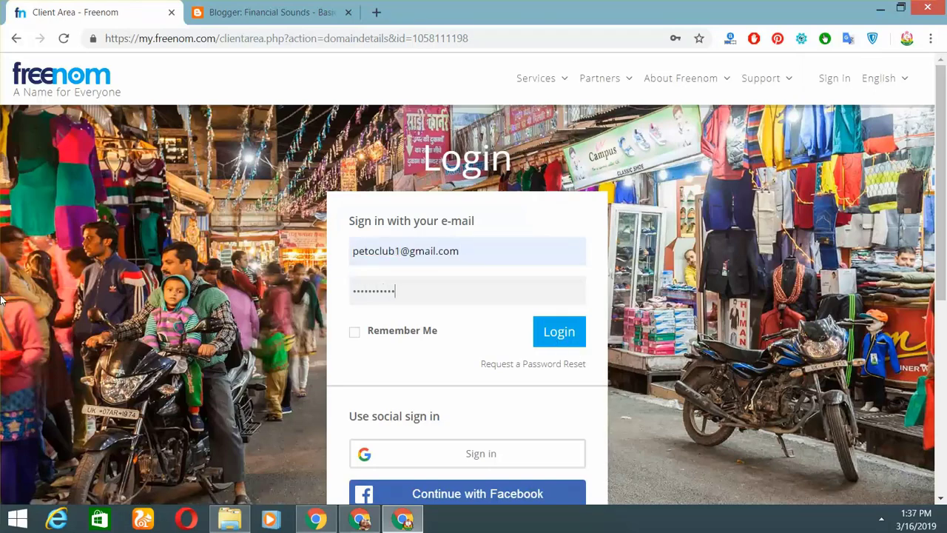
key("Return")
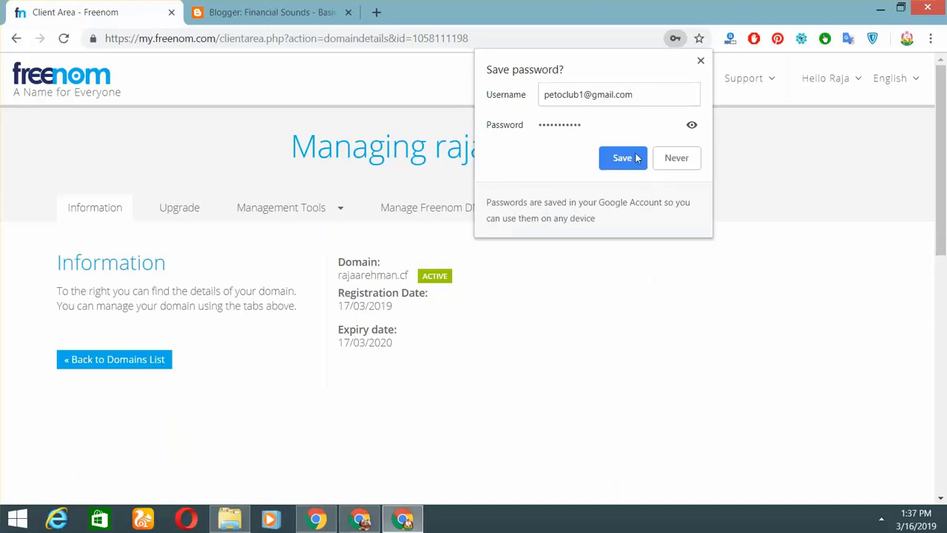
left_click(636, 158)
left_click(421, 207)
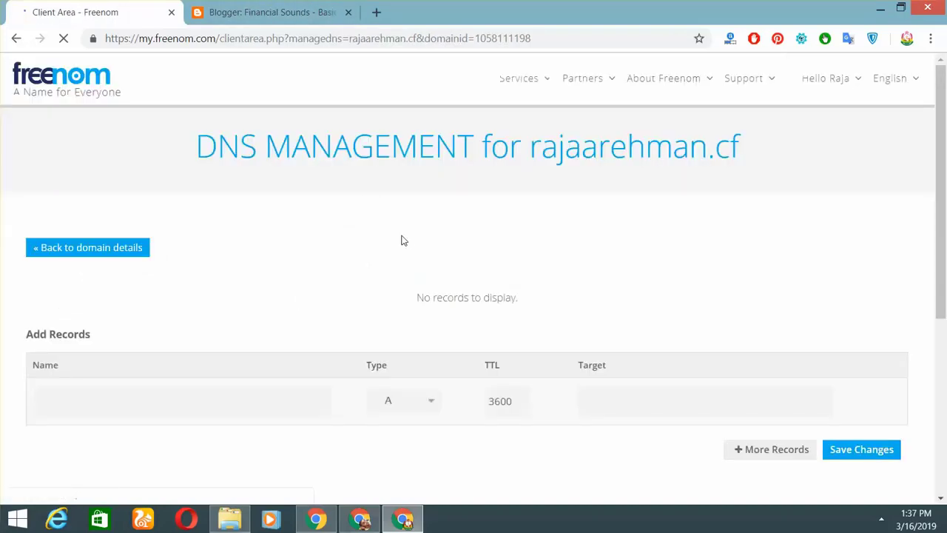
scroll(666, 341, "down", 2)
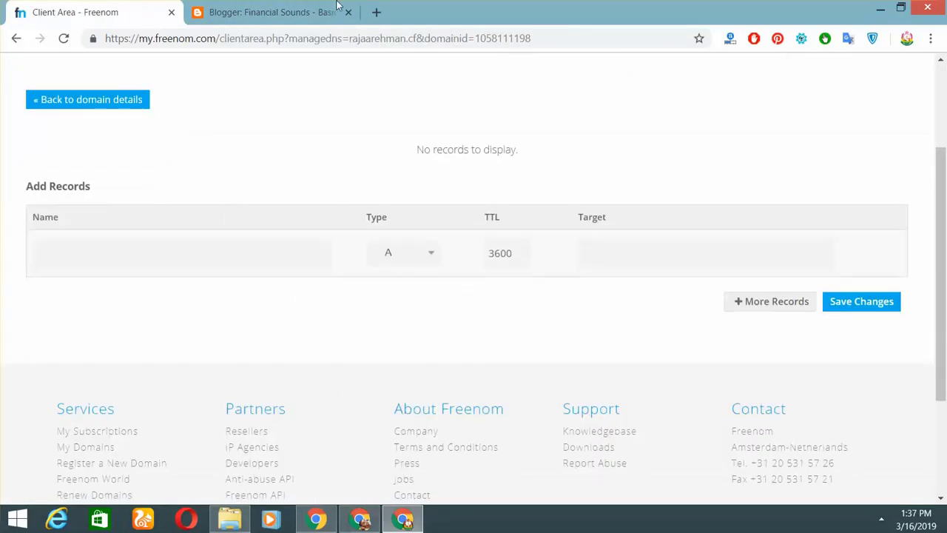
left_click(307, 12)
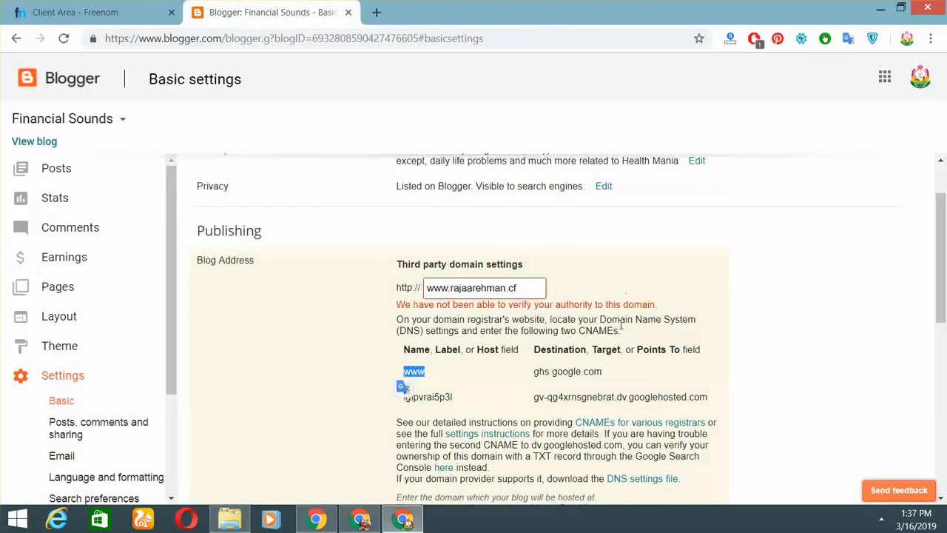
left_click(74, 11)
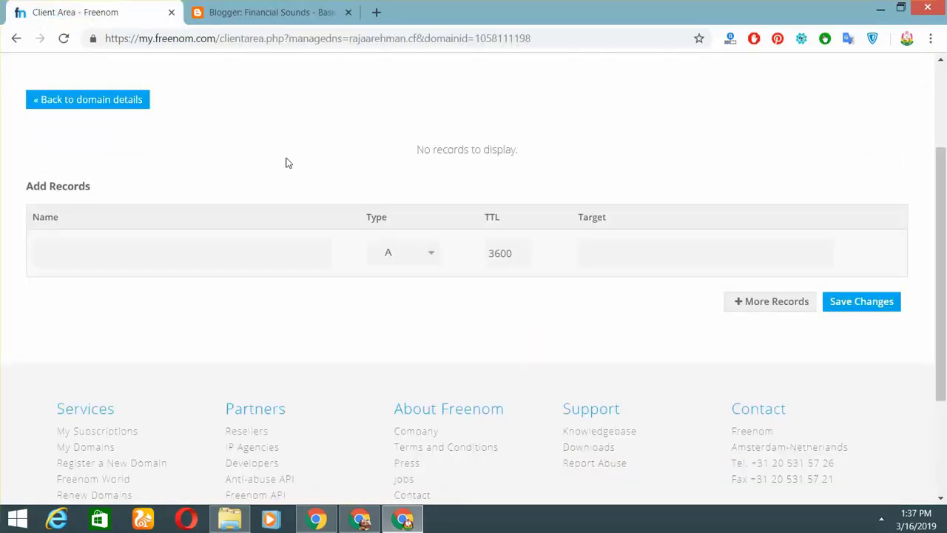
double_click(376, 217)
left_click(416, 249)
left_click(402, 300)
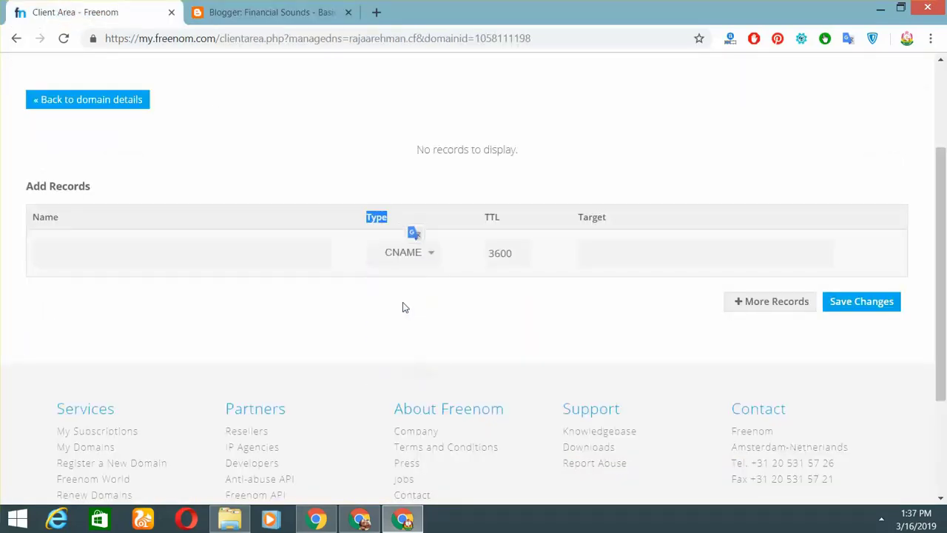
left_click(323, 250)
type("www")
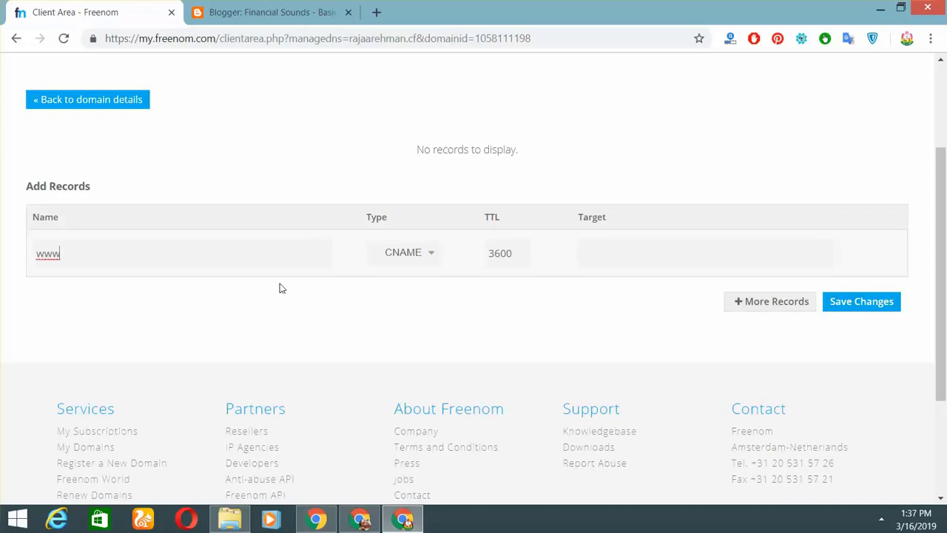
Copy ghs.google.com from Blogger's CNAME instructions and set it as the www record's target in Freenom
left_click(253, 12)
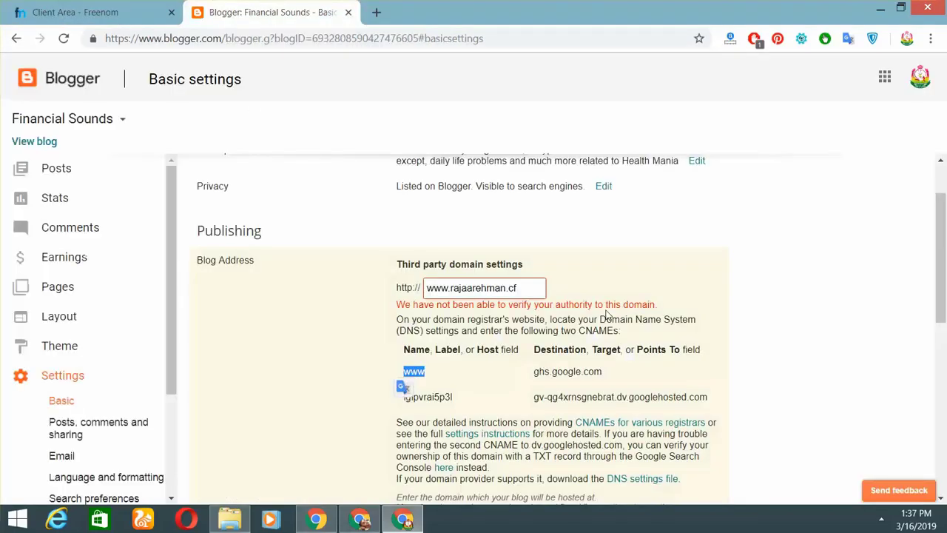
double_click(581, 371)
key("ctrl+c")
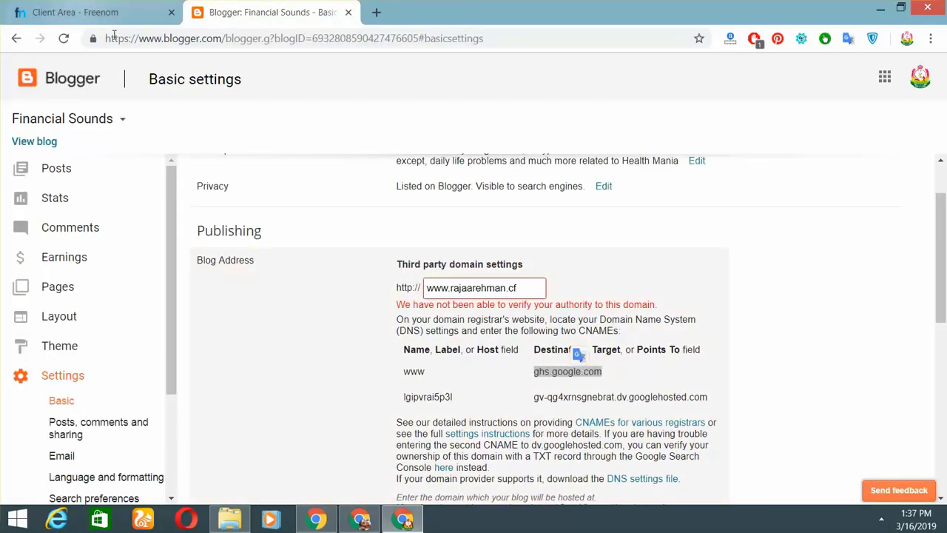
left_click(74, 12)
left_click(612, 253)
key("ctrl+v")
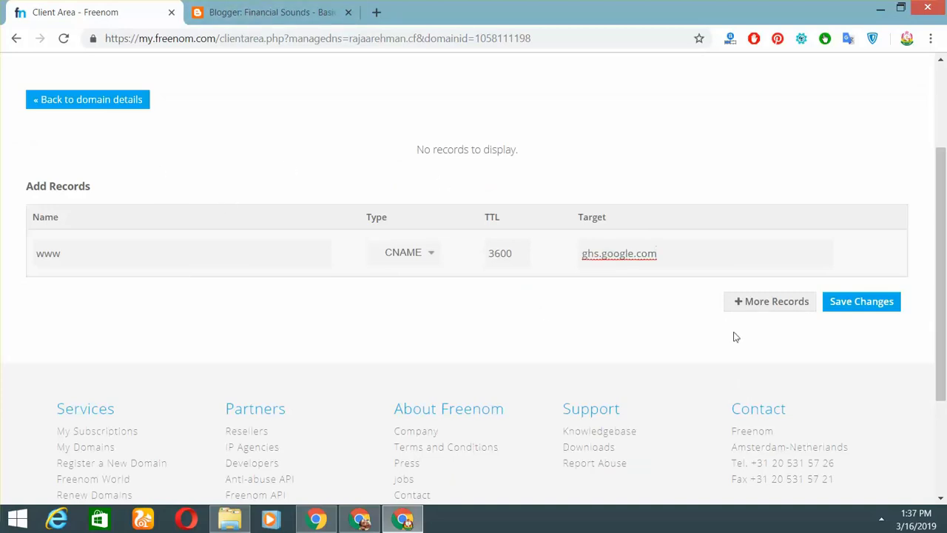
Add a second CNAME record in Freenom and name it with the host value of Blogger's second CNAME
left_click(771, 301)
left_click(317, 8)
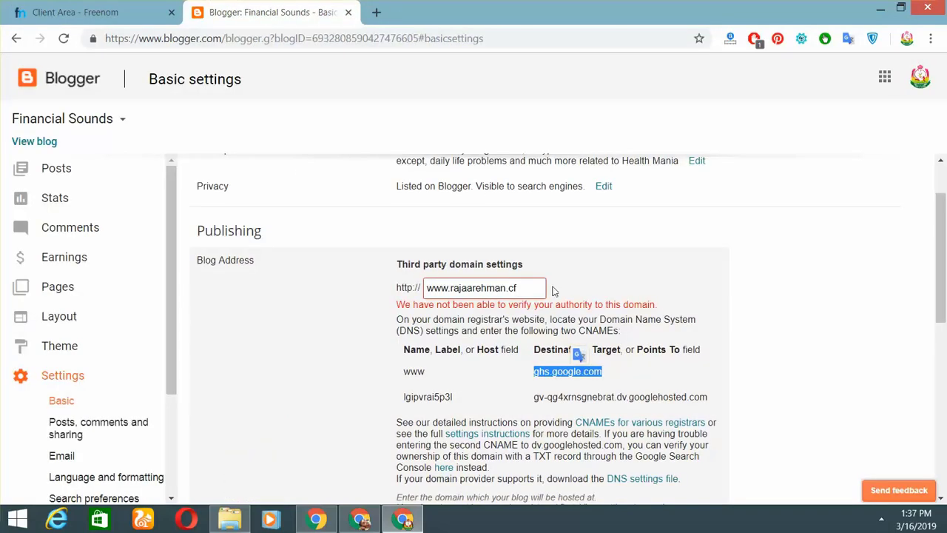
double_click(442, 397)
key("ctrl+c")
left_click(81, 12)
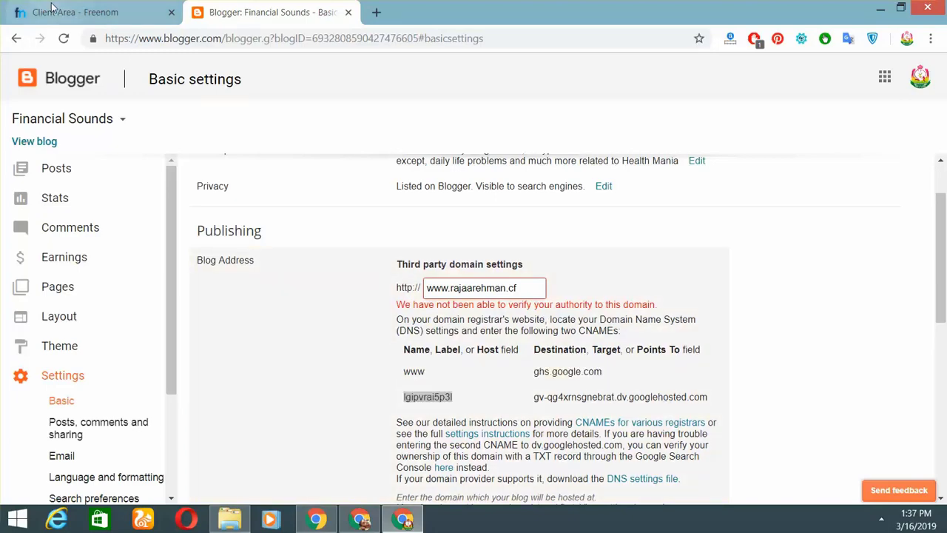
left_click(424, 301)
left_click(414, 348)
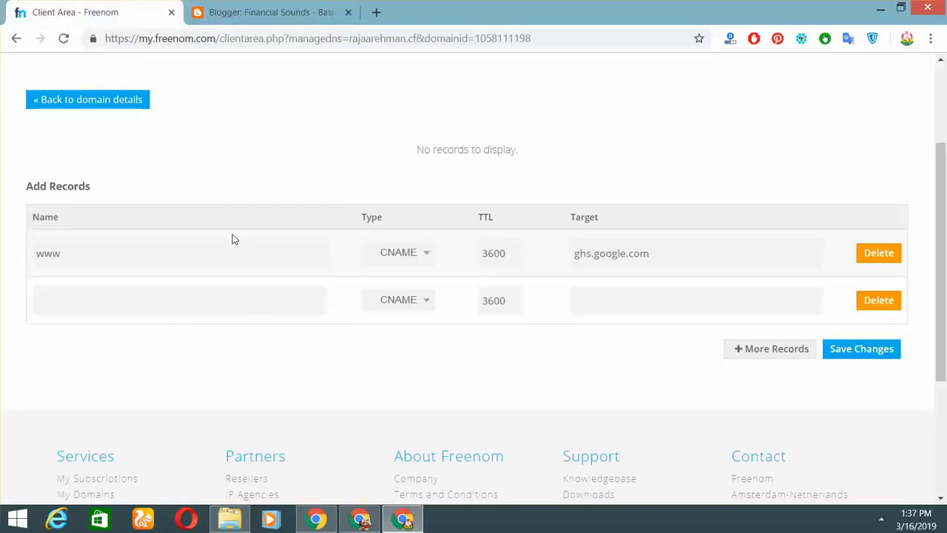
key("ctrl+v")
Copy the second CNAME's googlehosted.com destination from Blogger into the second record's target in Freenom, and save the DNS changes
left_click(259, 11)
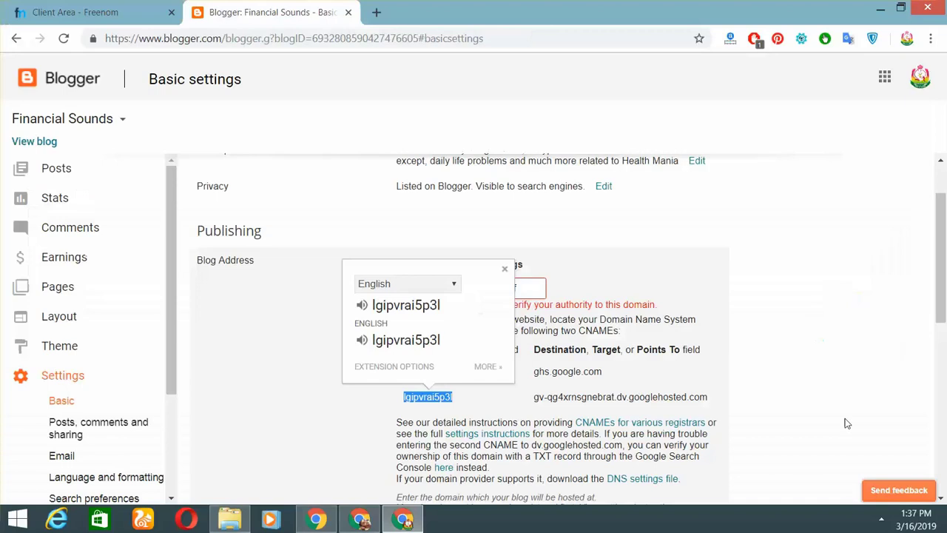
double_click(592, 397)
triple_click(601, 384)
key("ctrl+Tab")
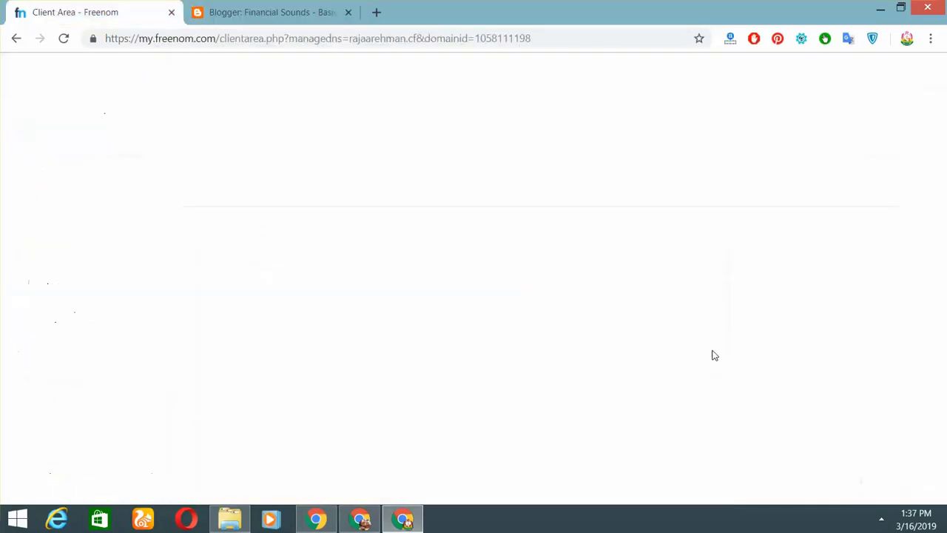
left_click(640, 294)
type("gv-gg4xrnsgnebrat.dv.googlehosted.com")
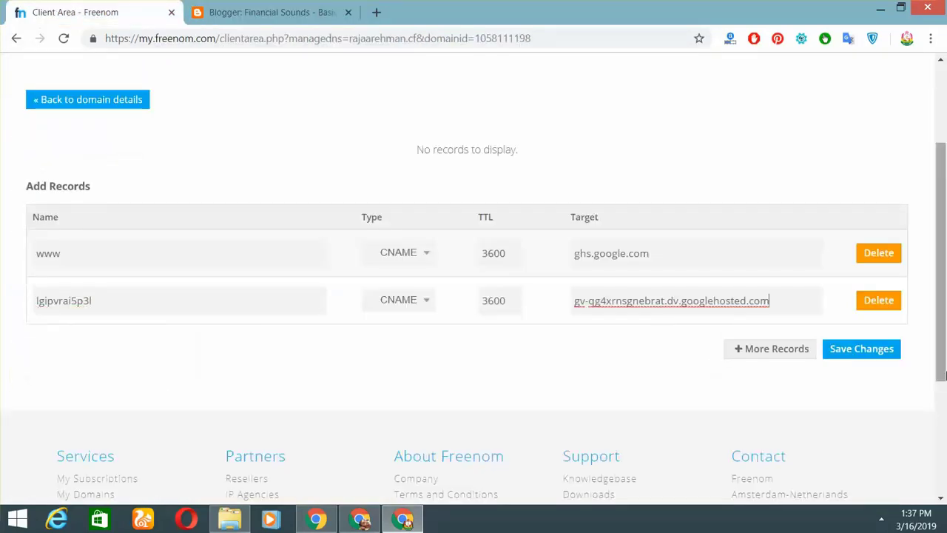
left_click(878, 353)
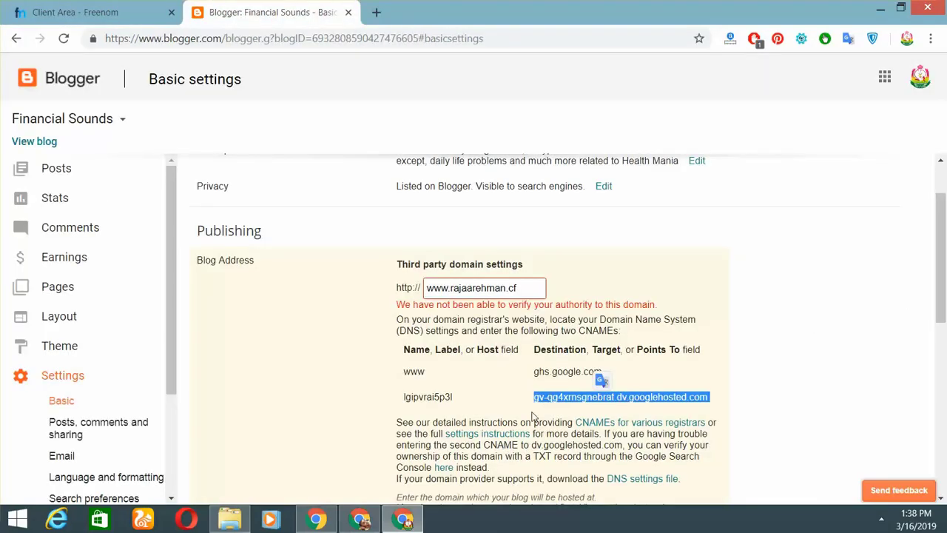
scroll(601, 380, "down", 5)
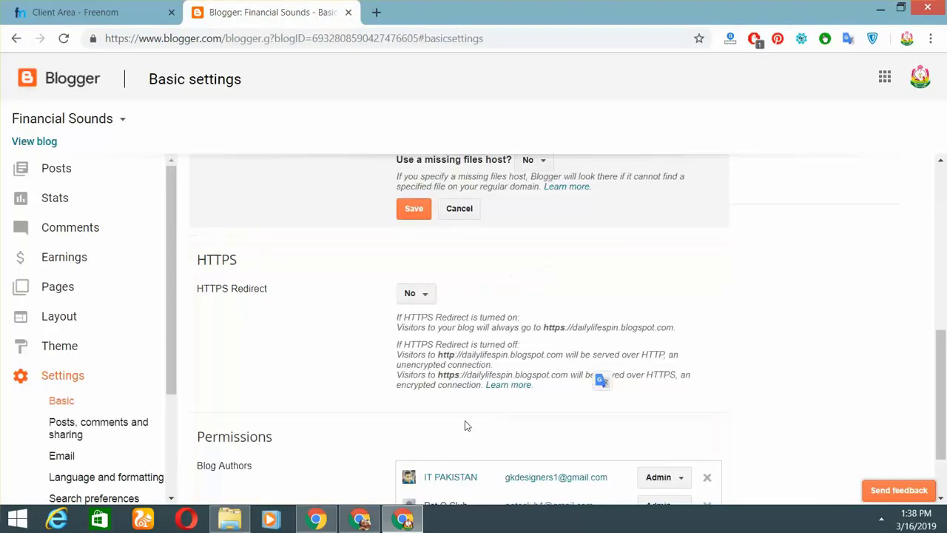
left_click(413, 208)
scroll(630, 289, "up", 1)
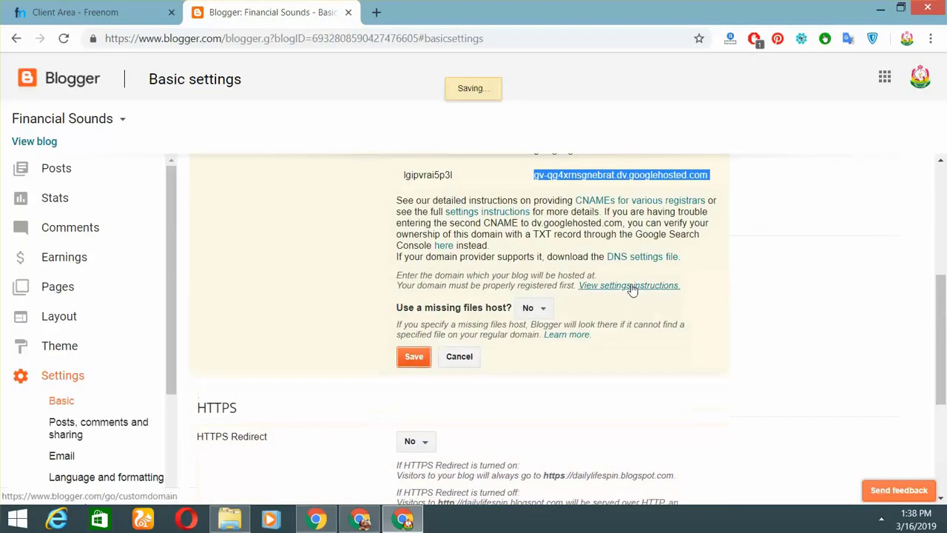
scroll(632, 285, "up", 2)
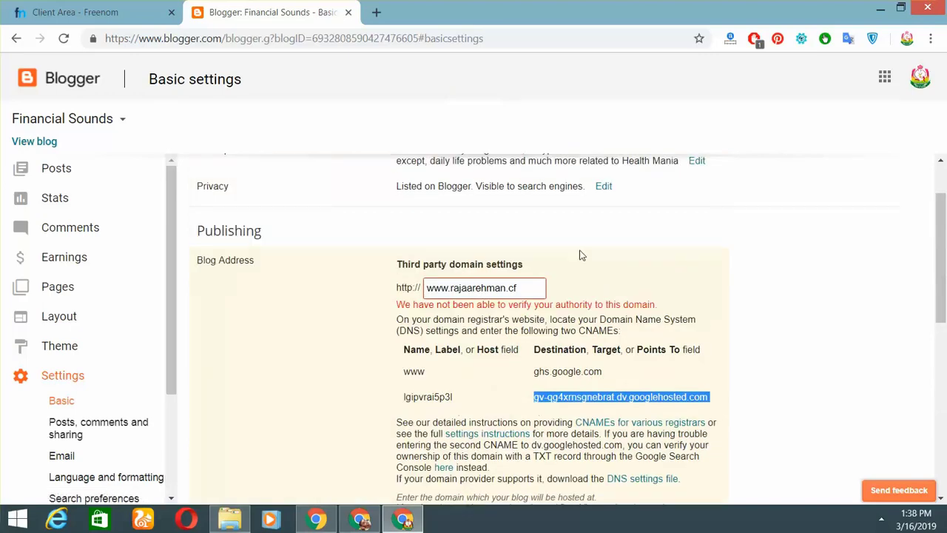
scroll(614, 280, "down", 3)
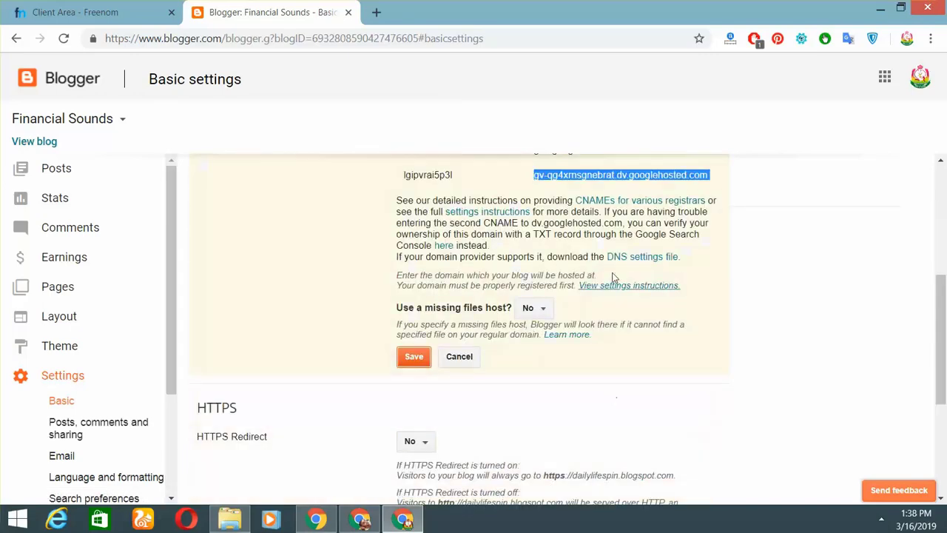
Open Blogger's custom domain setup instructions from the domain settings and look through the article down to the troubleshooting section
left_click(656, 287)
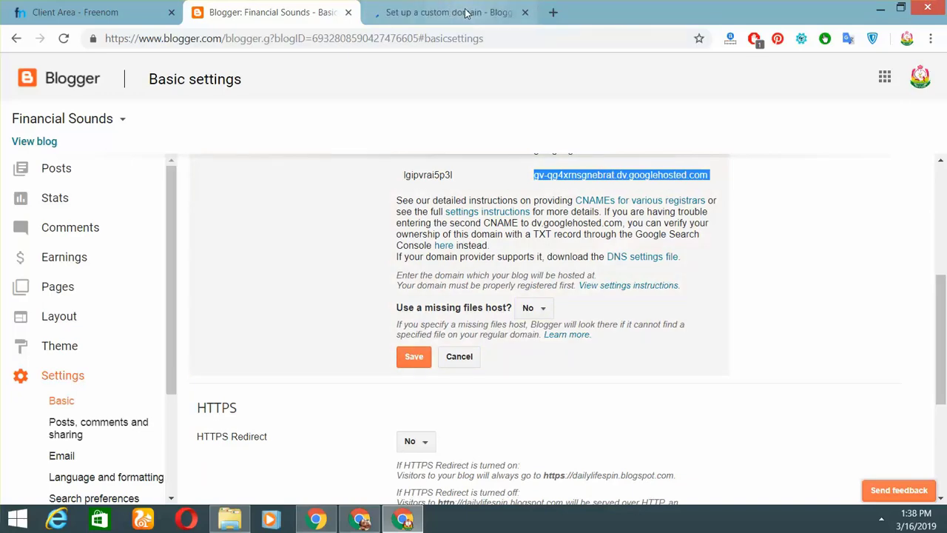
right_click(474, 56)
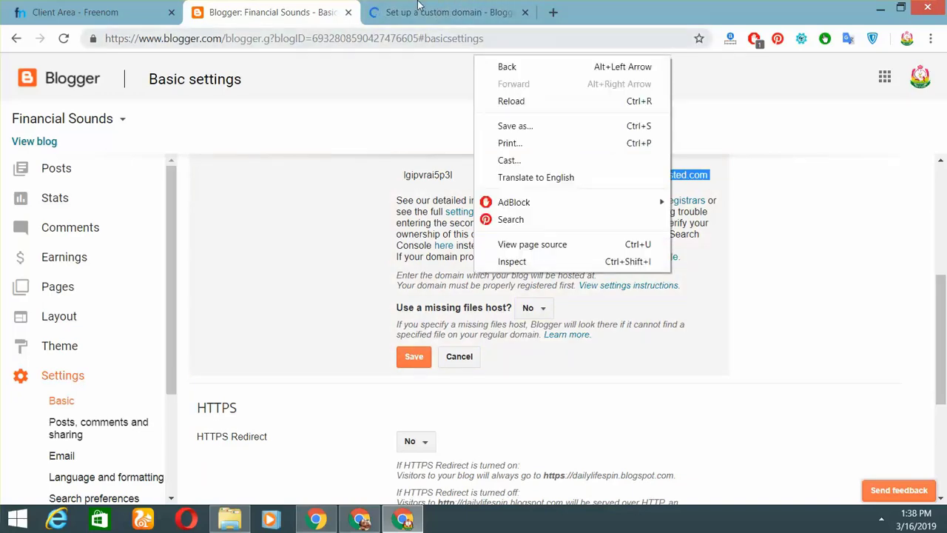
left_click(422, 10)
left_click(431, 12)
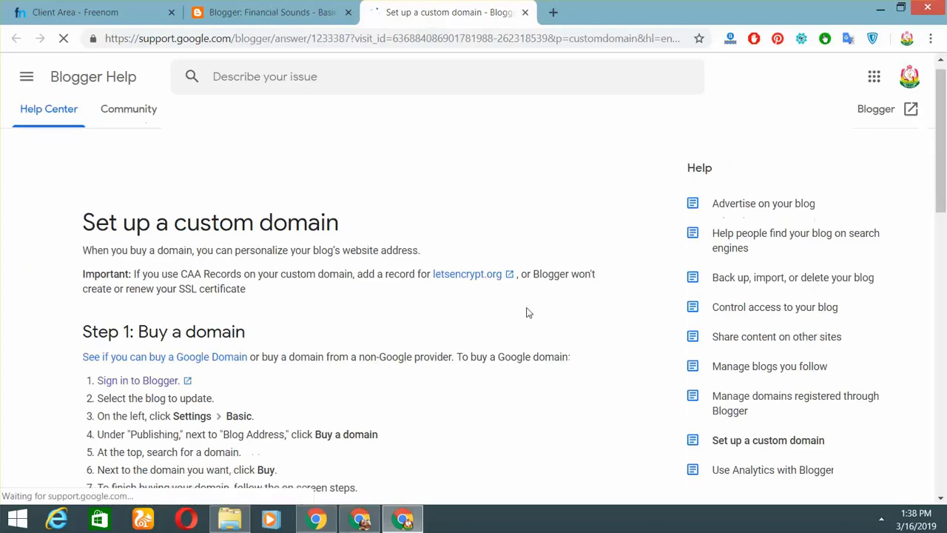
scroll(528, 313, "down", 6)
scroll(268, 258, "down", 6)
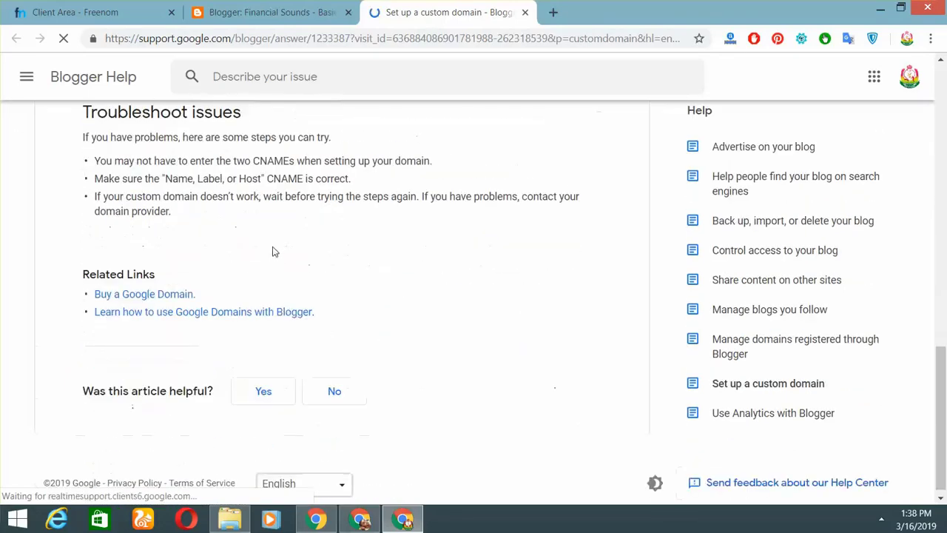
scroll(273, 249, "up", 4)
double_click(111, 234)
key("ctrl+c")
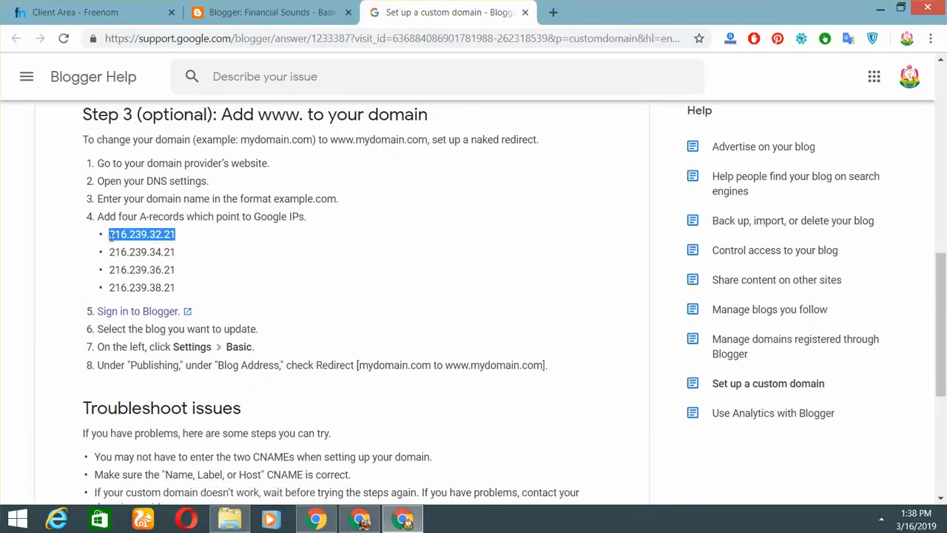
left_click(114, 11)
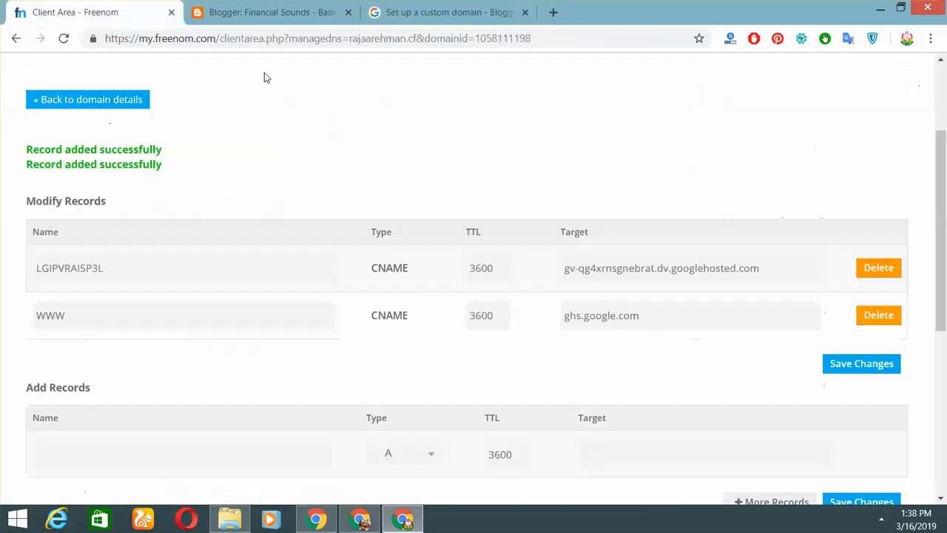
scroll(497, 237, "down", 3)
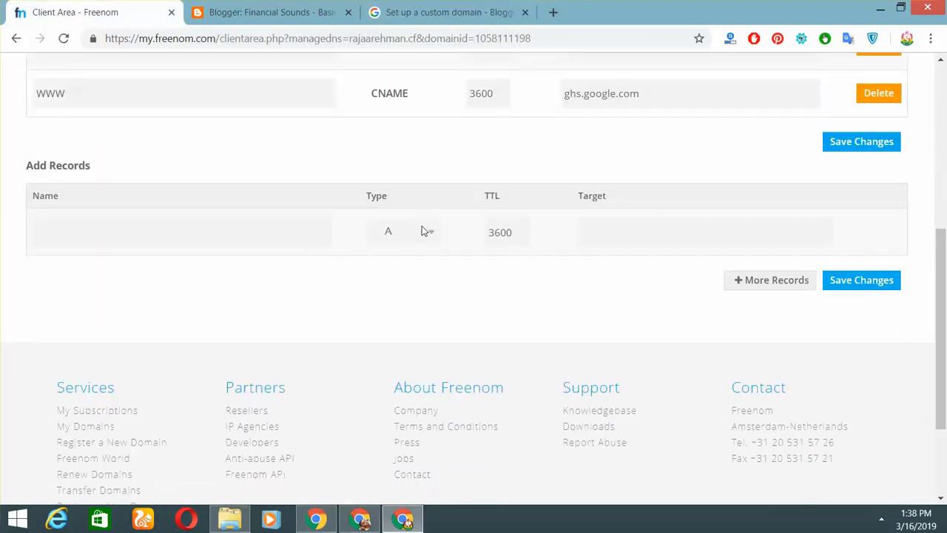
key("ctrl+v")
Add a second A record in Freenom with the target 216.239.34.21 copied from the Blogger help article
left_click(740, 283)
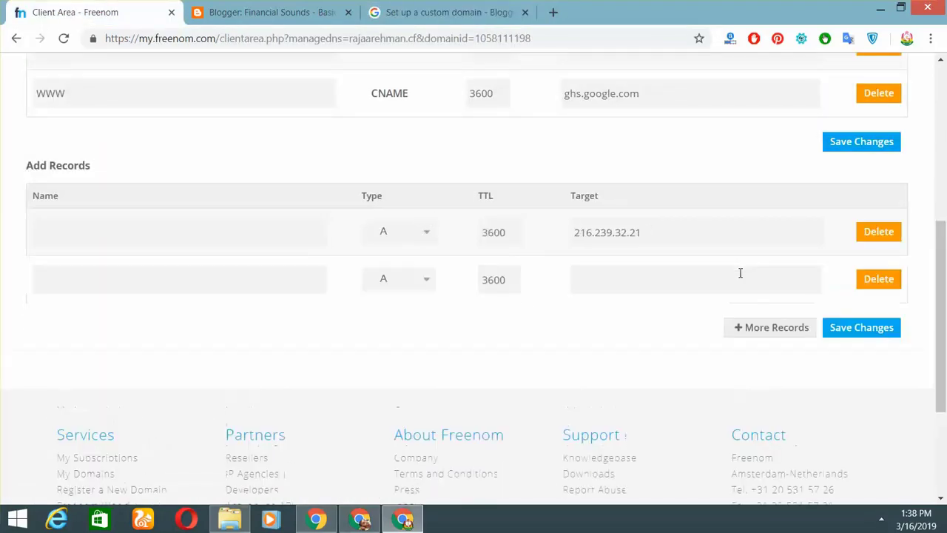
left_click(373, 11)
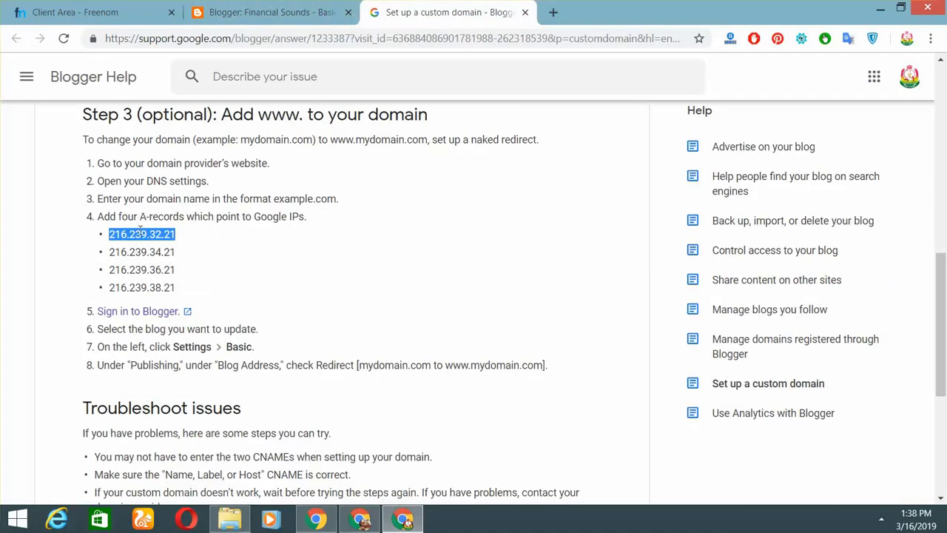
double_click(155, 251)
key("ctrl+c")
left_click(113, 23)
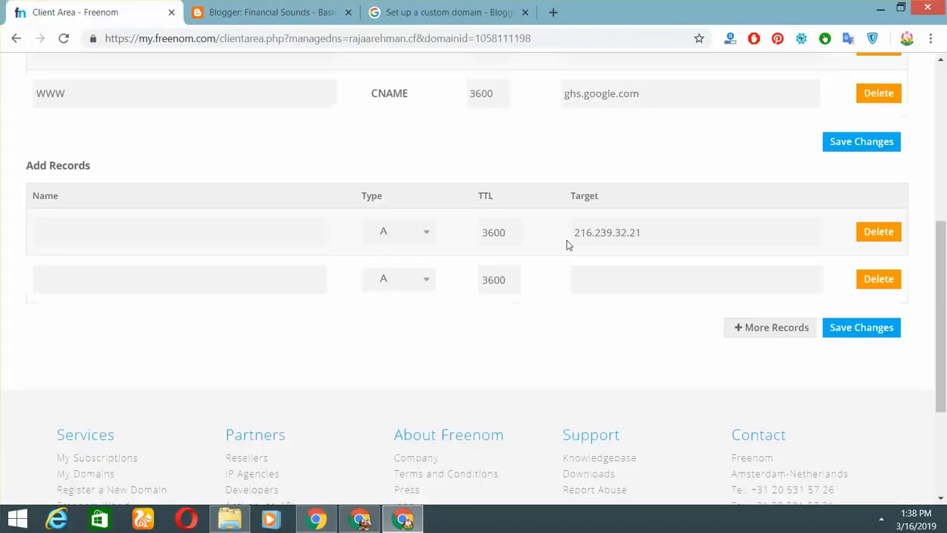
key("ctrl+v")
Add a third A record in Freenom with the target 216.239.36.21 copied from the Blogger help article
left_click(485, 10)
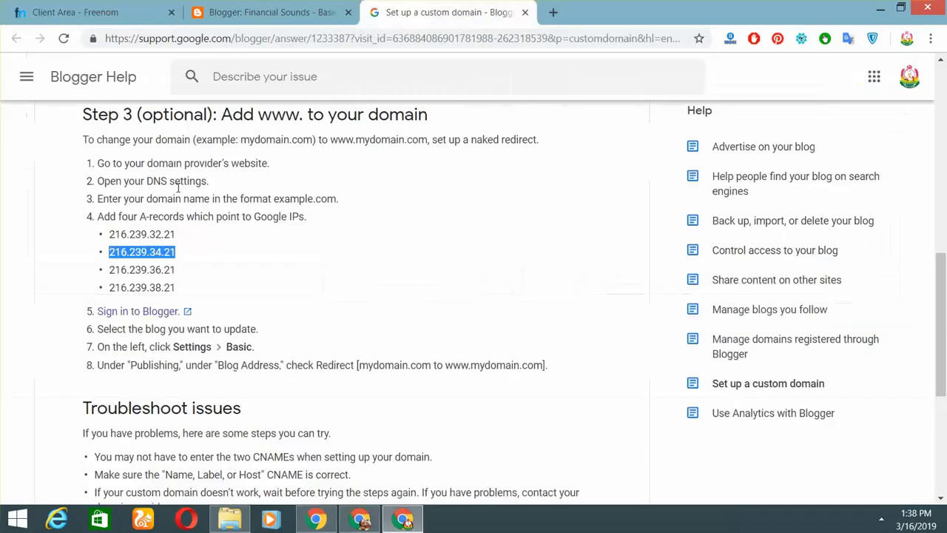
double_click(155, 269)
key("ctrl+c")
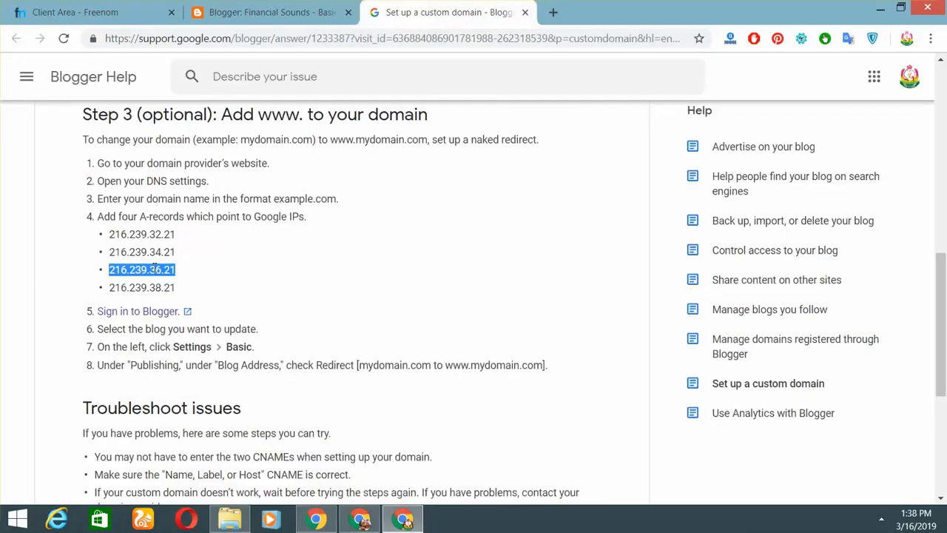
left_click(113, 12)
left_click(755, 325)
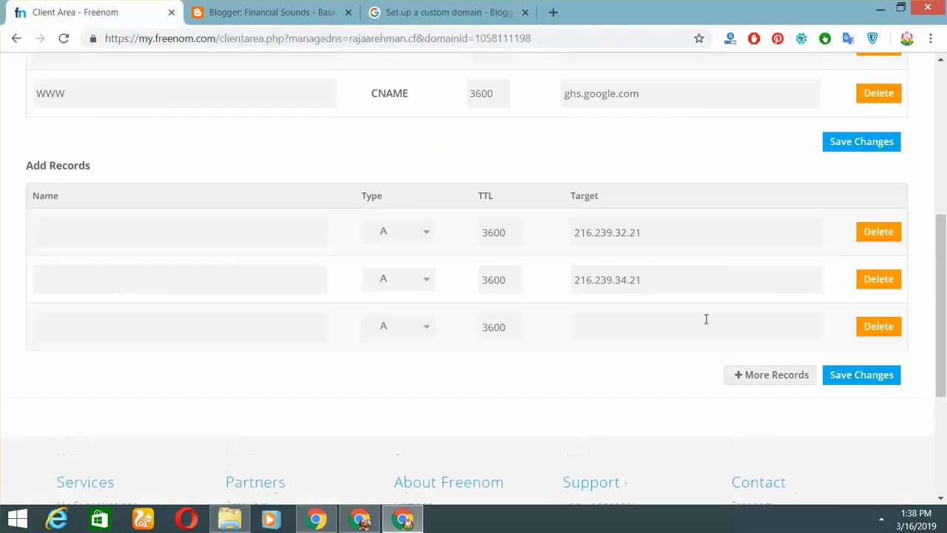
left_click(677, 327)
key("ctrl+v")
Add a fourth A record in Freenom with the target 216.239.38.21 copied from the Blogger help article
left_click(775, 373)
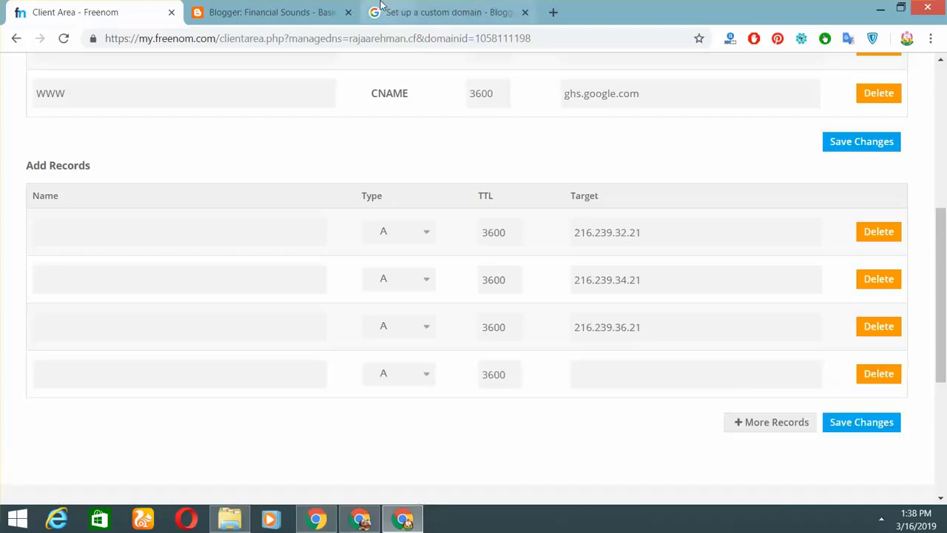
left_click(443, 12)
left_click(163, 290)
double_click(162, 290)
key("ctrl+c")
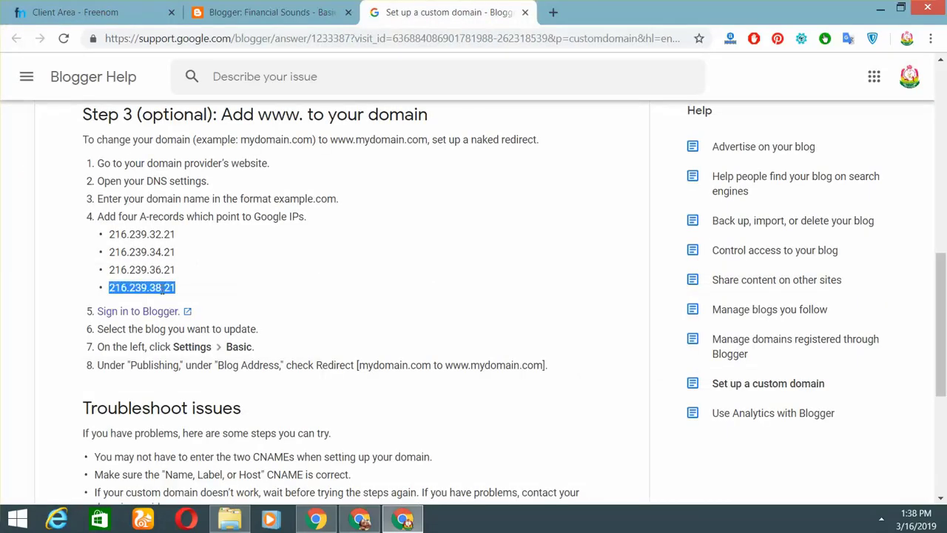
left_click(93, 8)
left_click(614, 373)
key("ctrl+v")
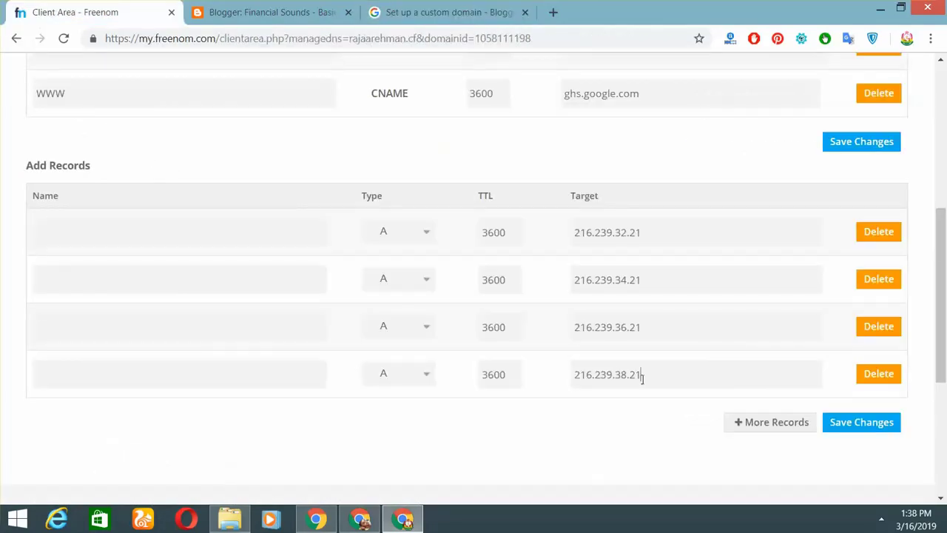
Compare the entered A records with the help article, save them in Freenom, and review the resulting DNS record list
left_click(301, 6)
left_click(455, 12)
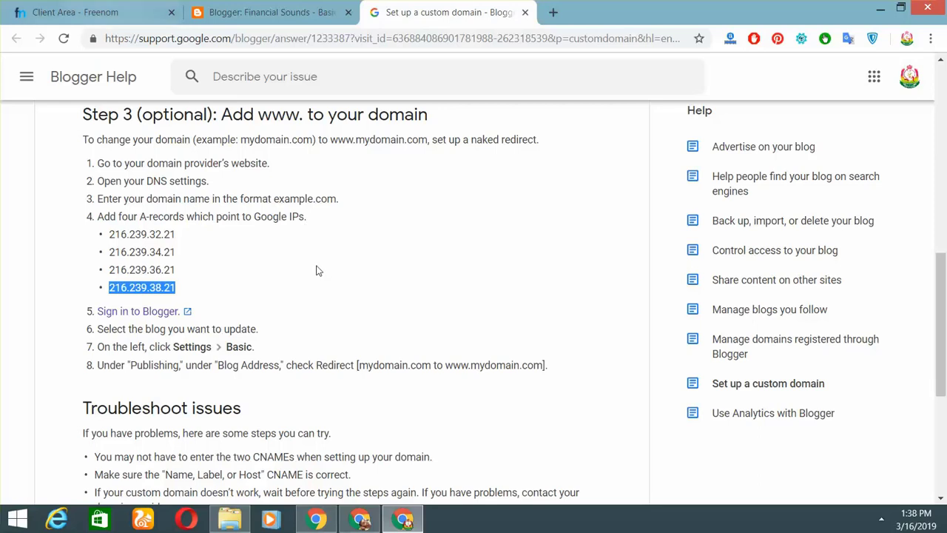
left_click(82, 11)
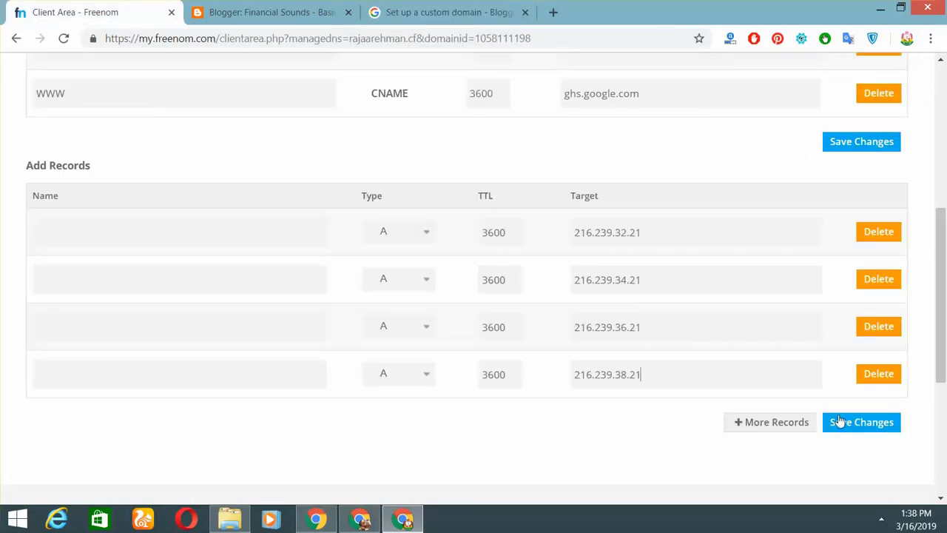
left_click(843, 422)
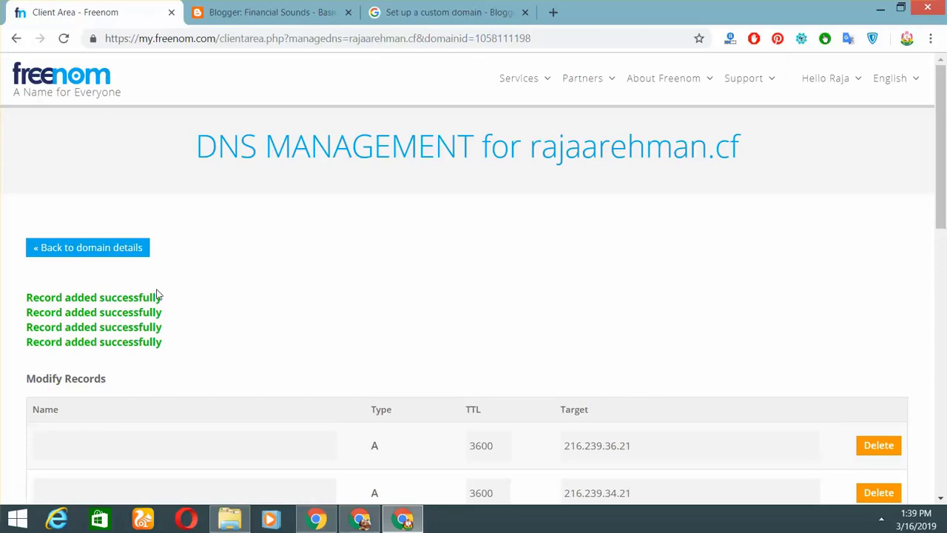
left_click_drag(83, 311, 145, 340)
left_click(170, 350)
scroll(236, 338, "down", 4)
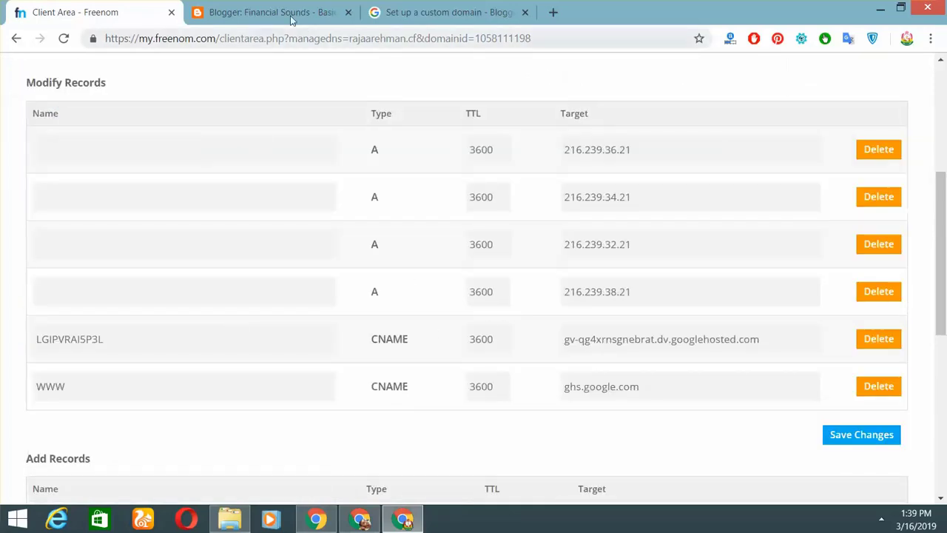
Try to save the third-party domain in Blogger once more and check the domain settings
left_click(267, 12)
left_click(415, 357)
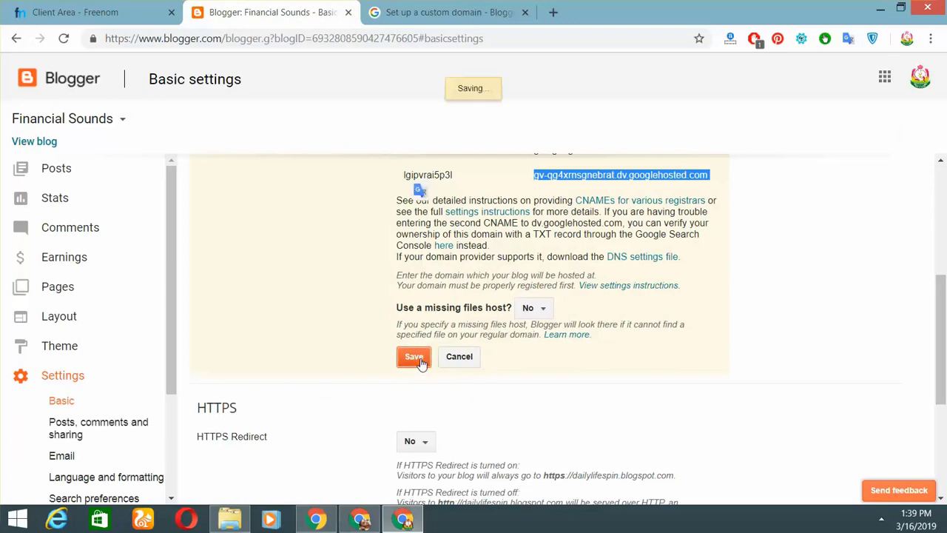
scroll(486, 379, "up", 2)
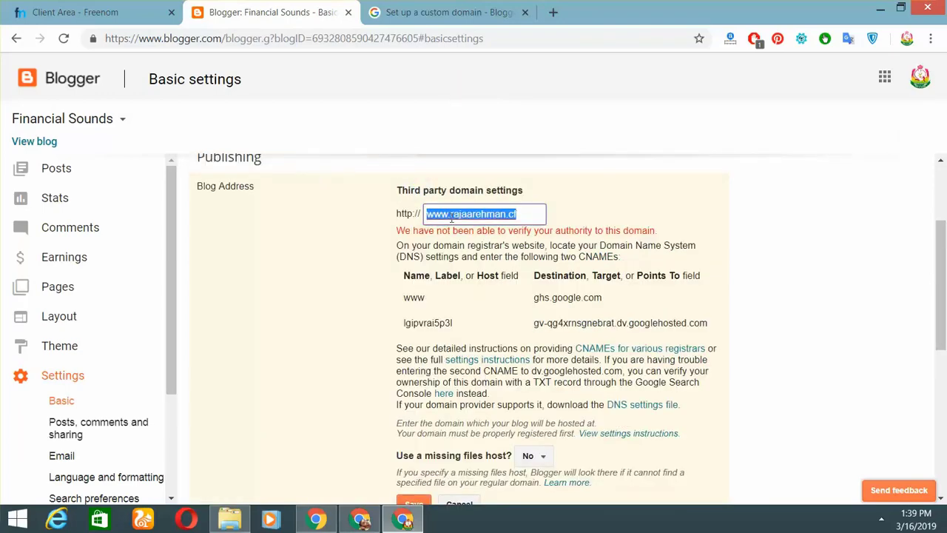
key("F5")
left_click(544, 122)
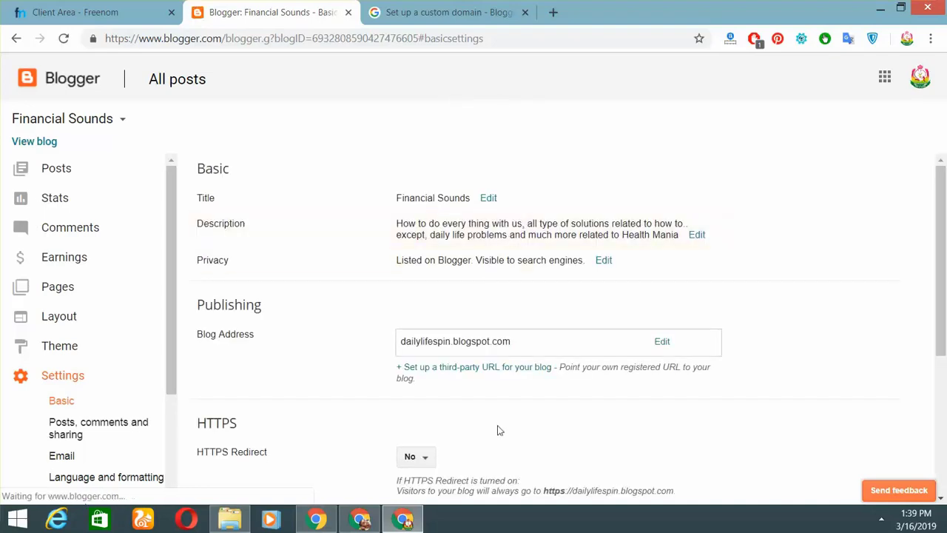
scroll(499, 431, "down", 2)
left_click(497, 220)
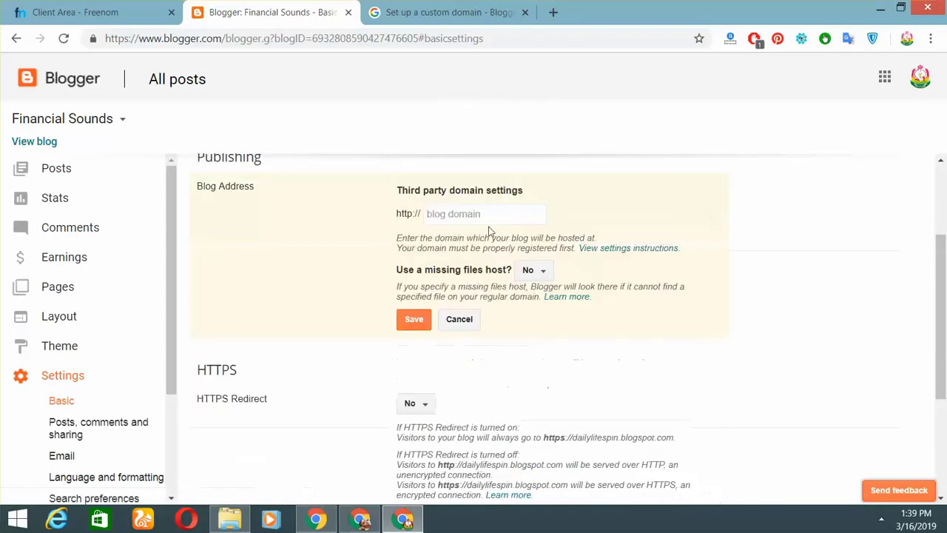
left_click(482, 213)
type("www.rajaarehman.cf")
left_click(414, 319)
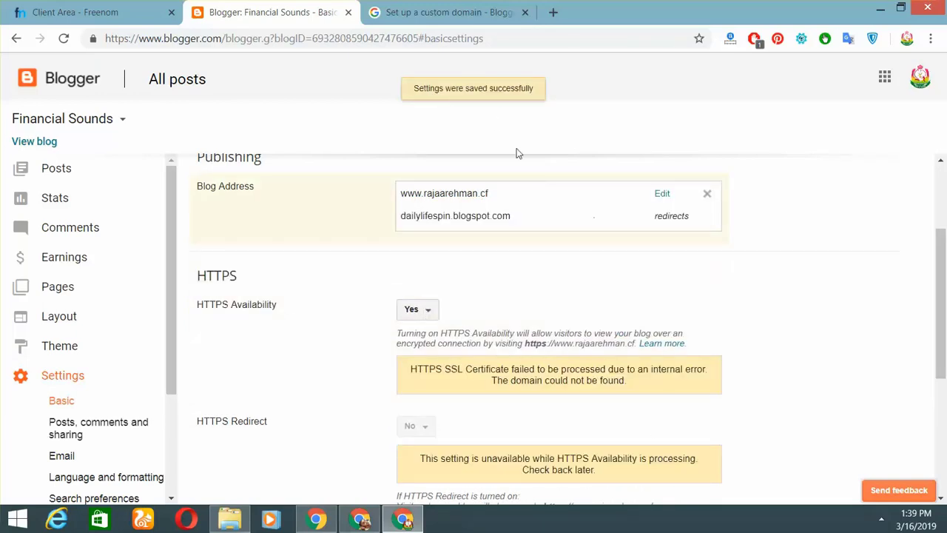
Examine the saved blog address's missing files host options without saving changes, and look at the HTTPS Availability choices
left_click_drag(483, 88, 545, 99)
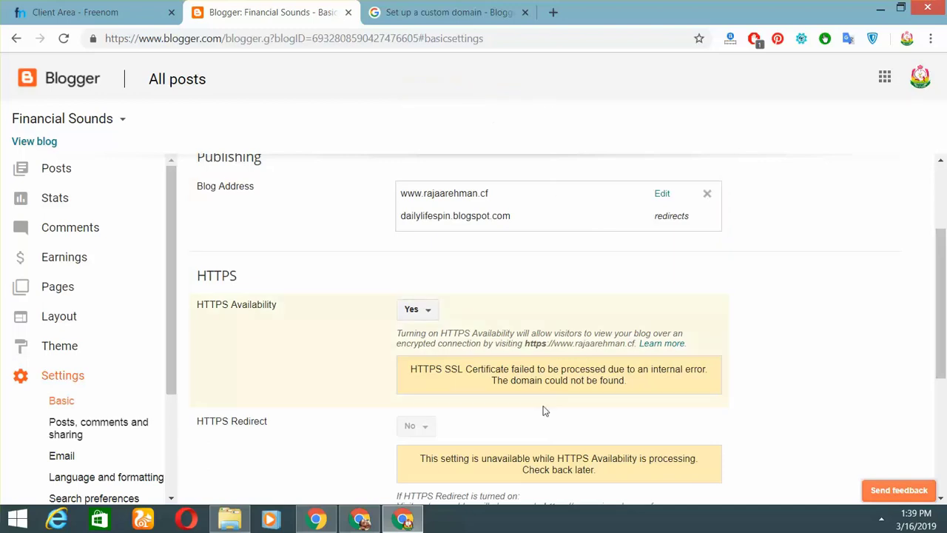
left_click(661, 194)
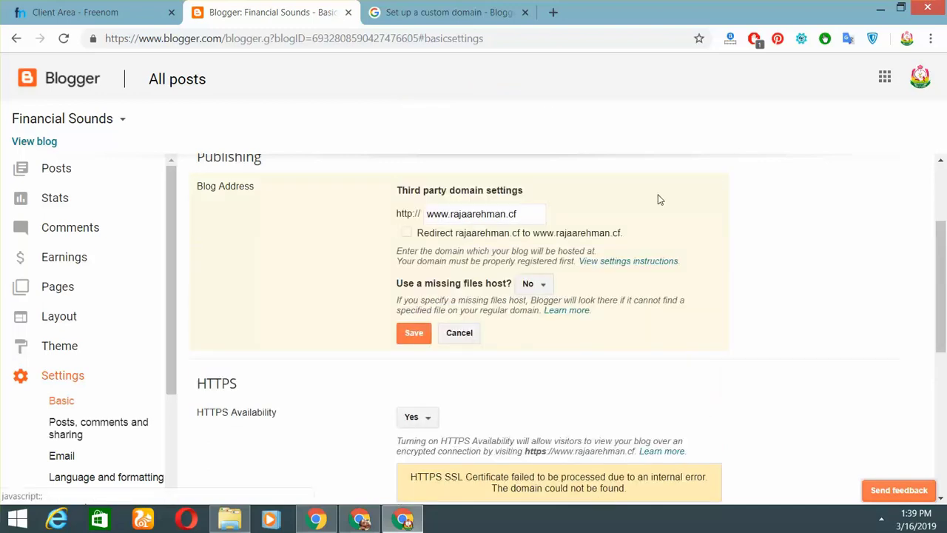
left_click(534, 284)
left_click(530, 334)
left_click(458, 333)
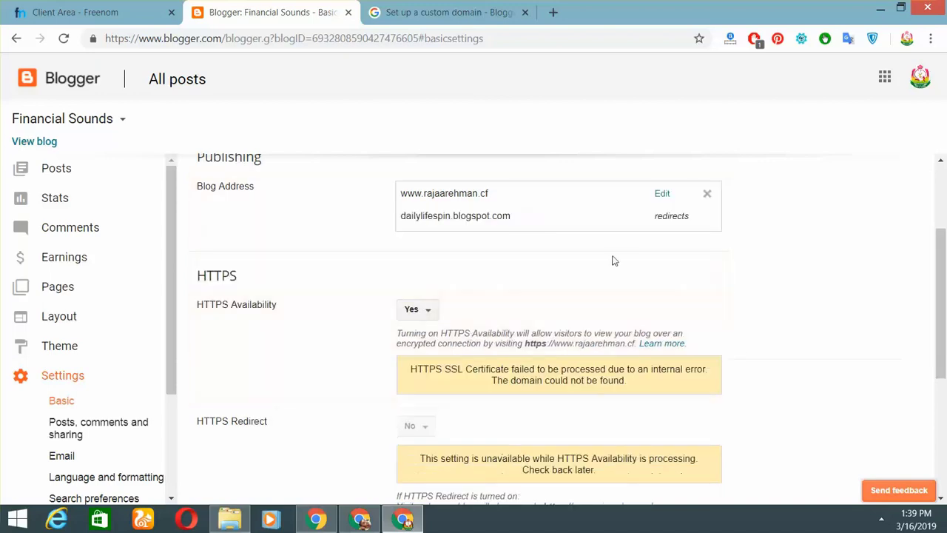
scroll(446, 312, "down", 1)
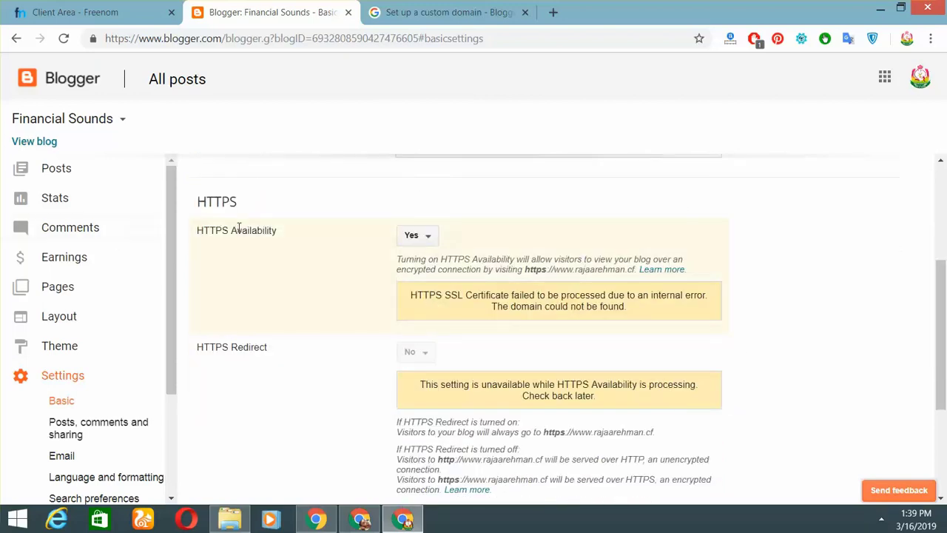
left_click(420, 237)
left_click(418, 235)
Open the Financial Sounds blog from Blogger and check the address it redirects to
left_click(46, 142)
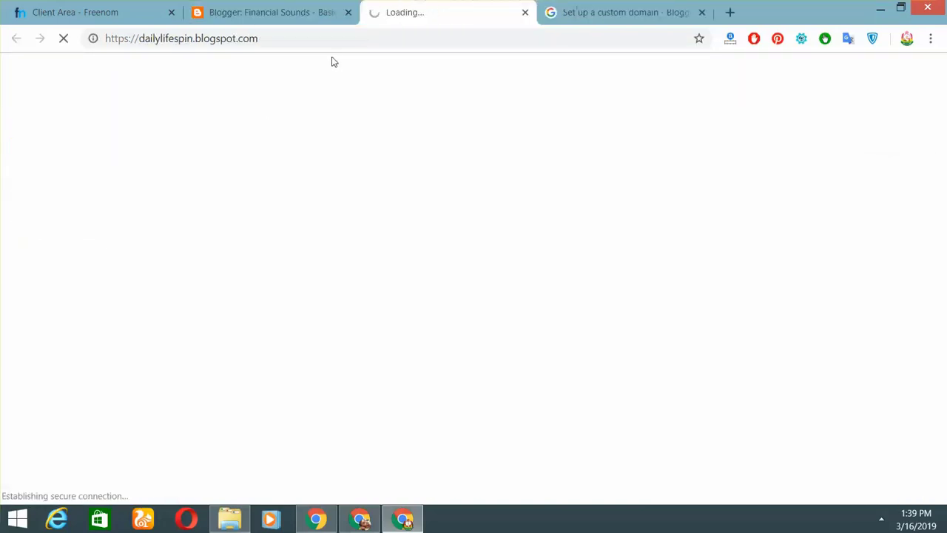
left_click(257, 39)
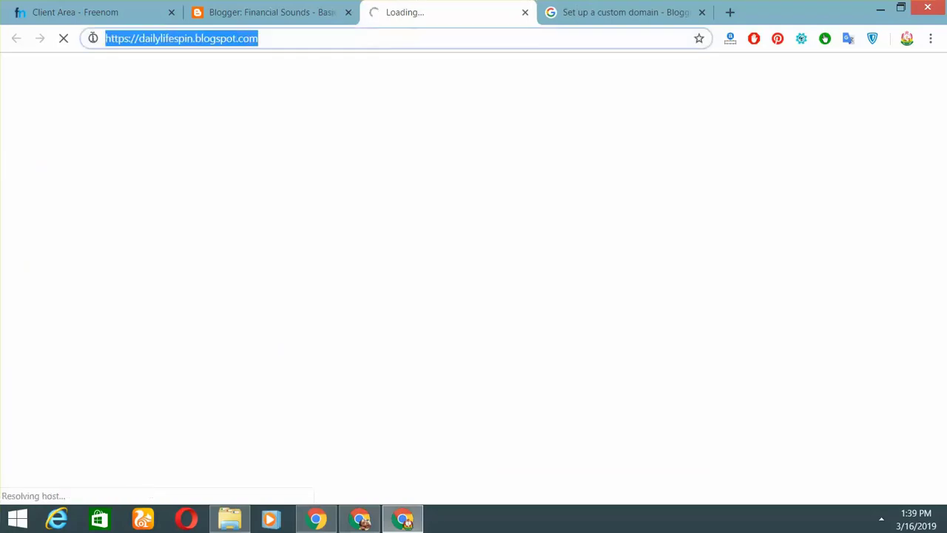
double_click(268, 39)
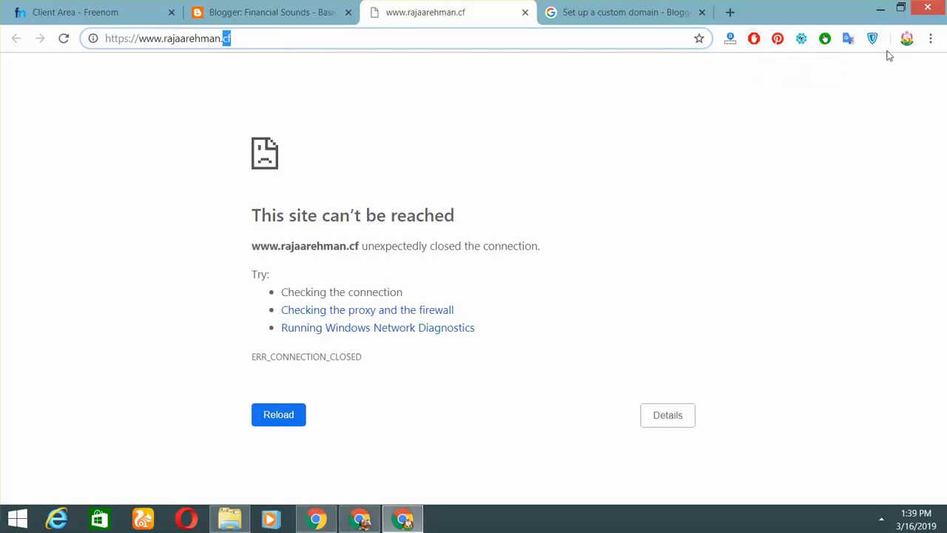
left_click(873, 39)
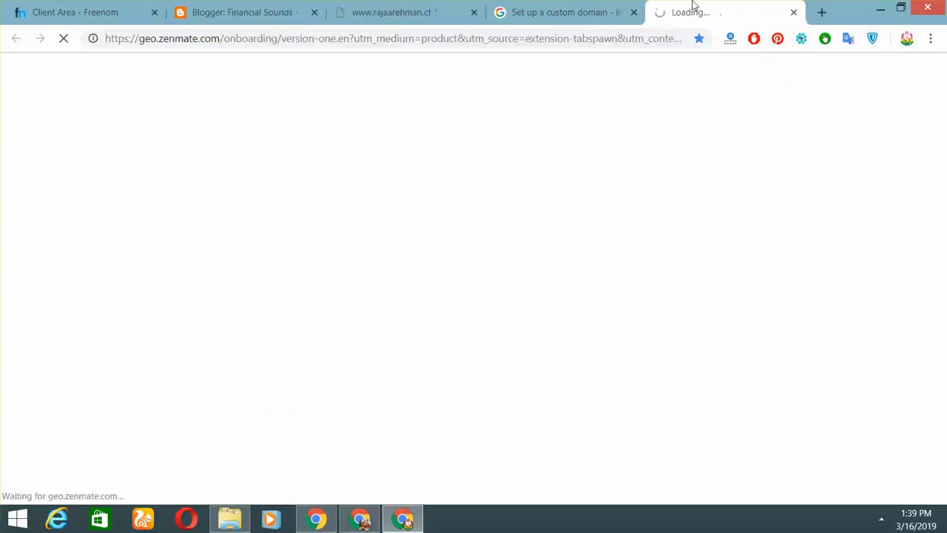
left_click(434, 6)
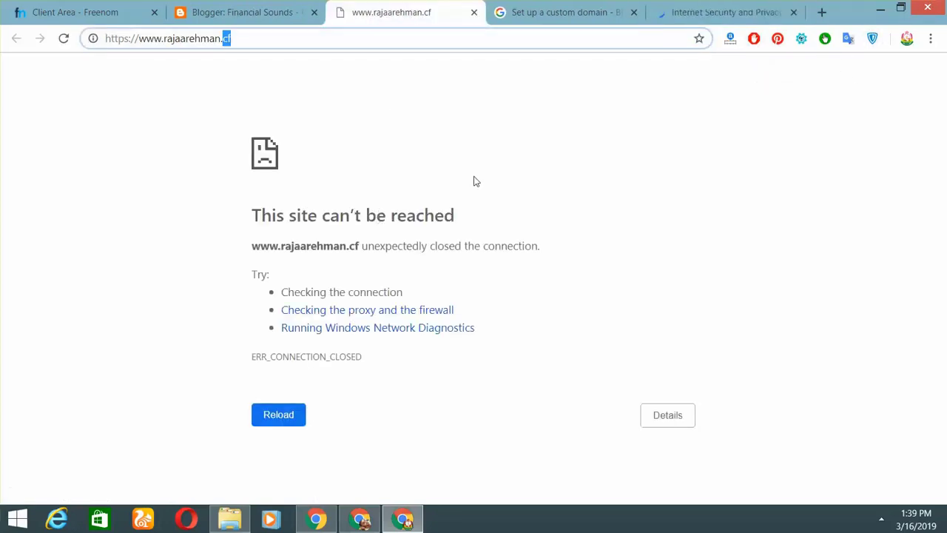
left_click(680, 12)
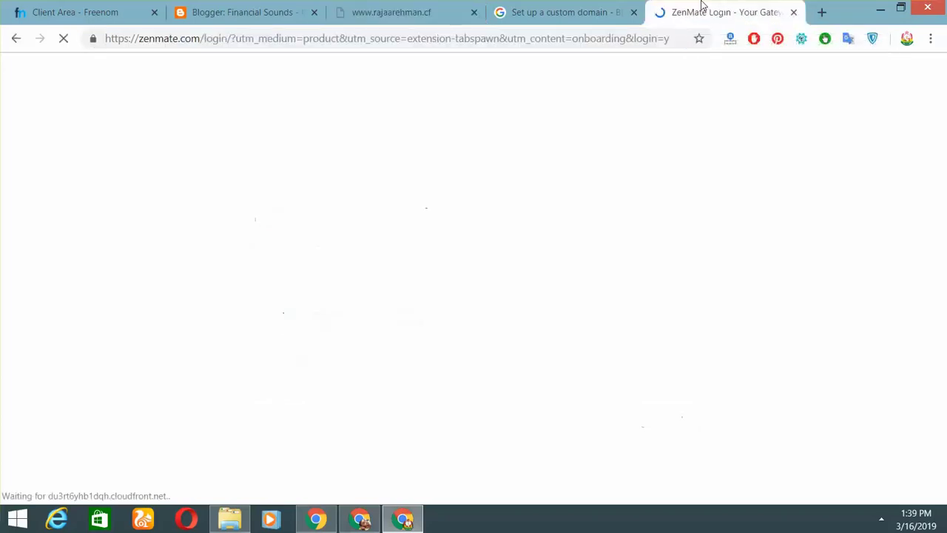
left_click(793, 11)
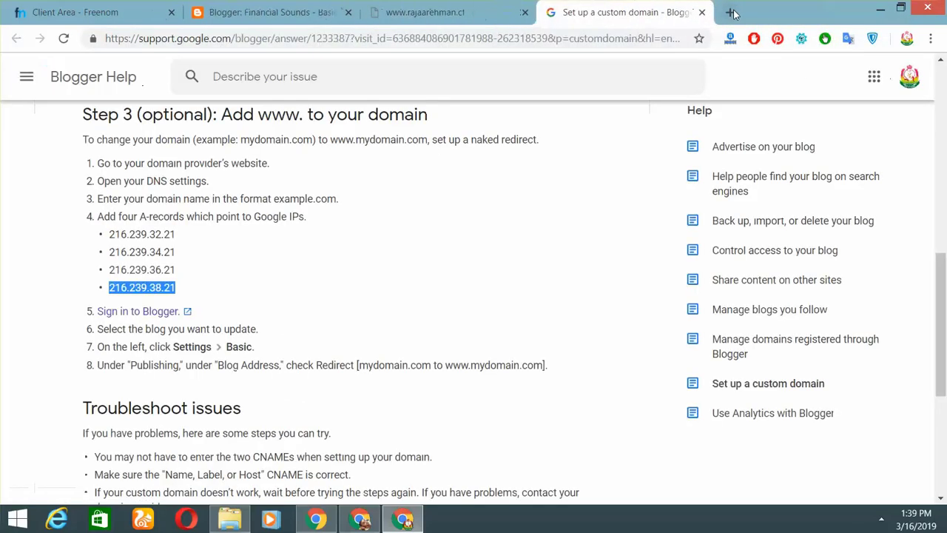
Open the ZenMate VPN extension's login page, close the spare blank tab, and look over the login form
key("ctrl+t")
left_click(874, 38)
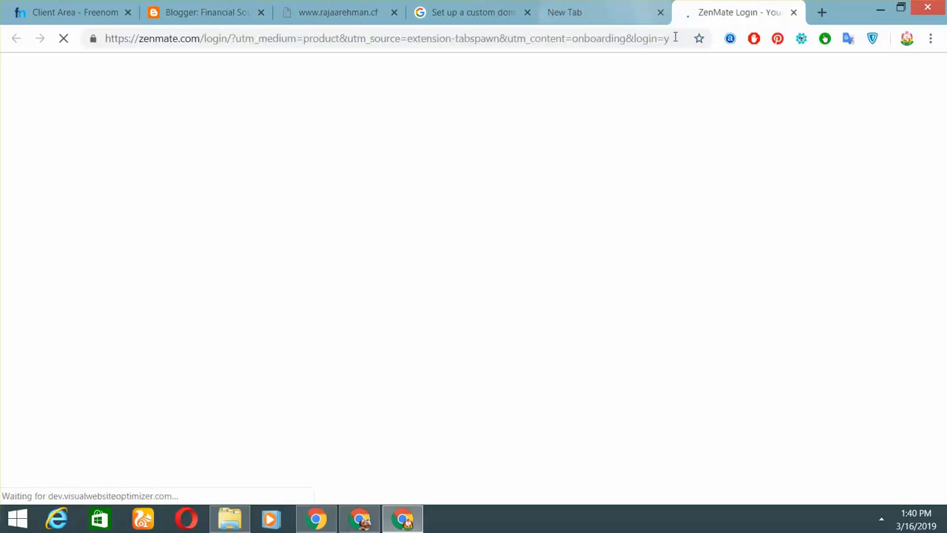
left_click(660, 12)
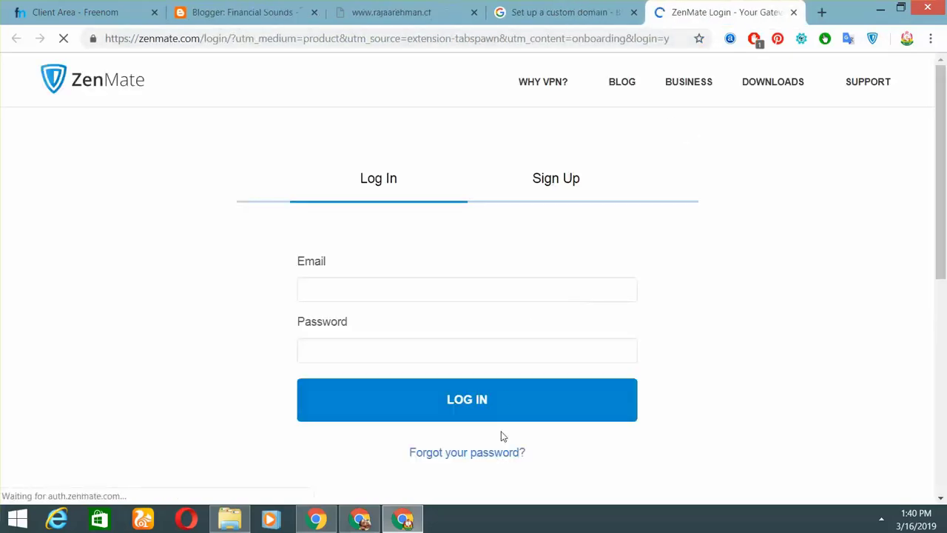
scroll(459, 262, "down", 4)
scroll(459, 216, "up", 3)
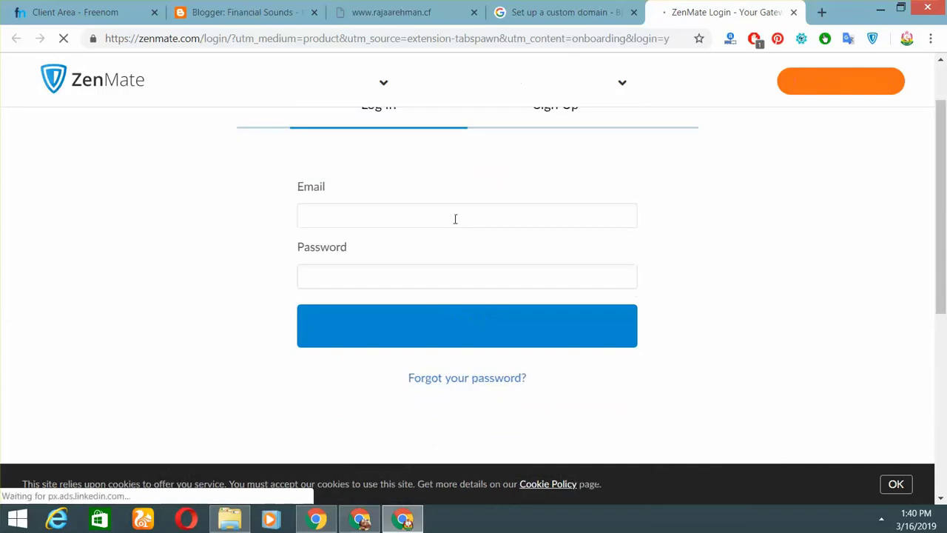
Sign in to ZenMate with the account e-mail and account password
left_click(454, 216)
left_click(414, 275)
left_click(461, 274)
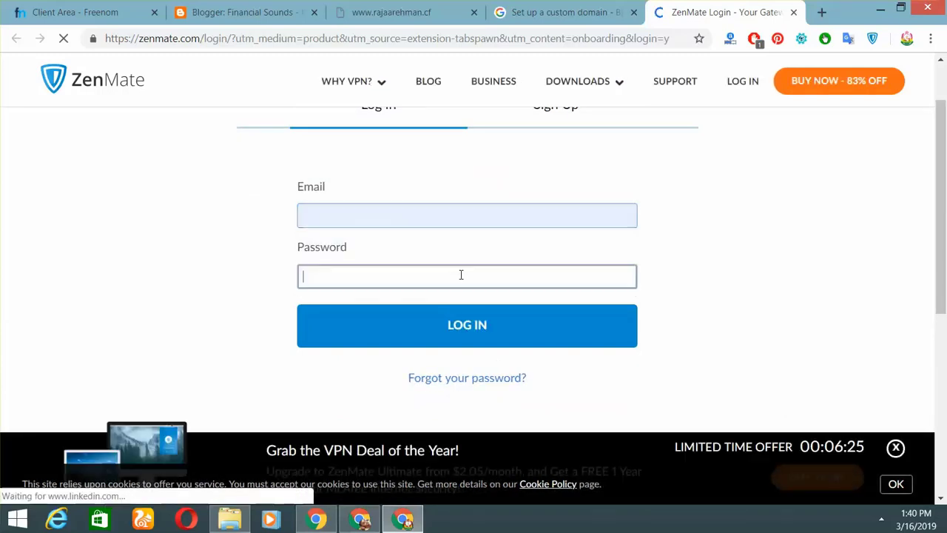
type("•••••••••••")
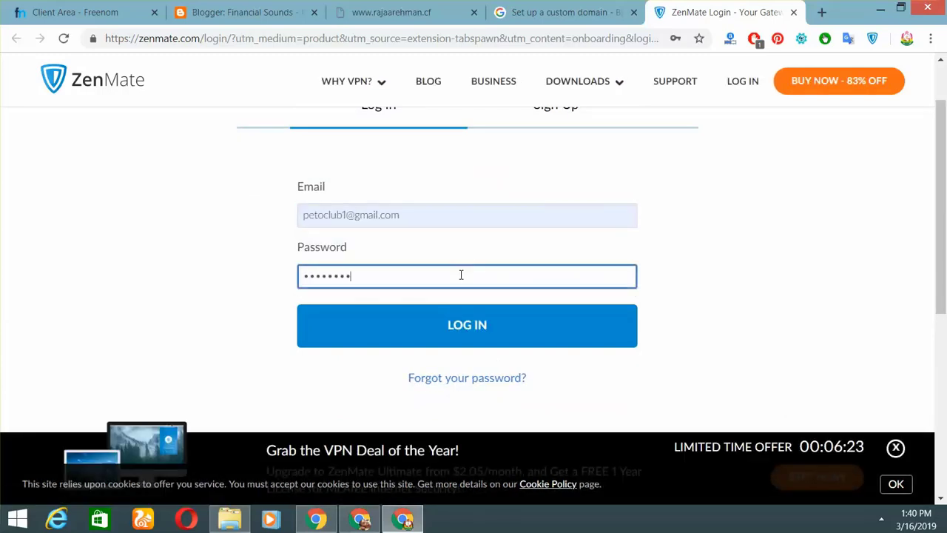
key("Return")
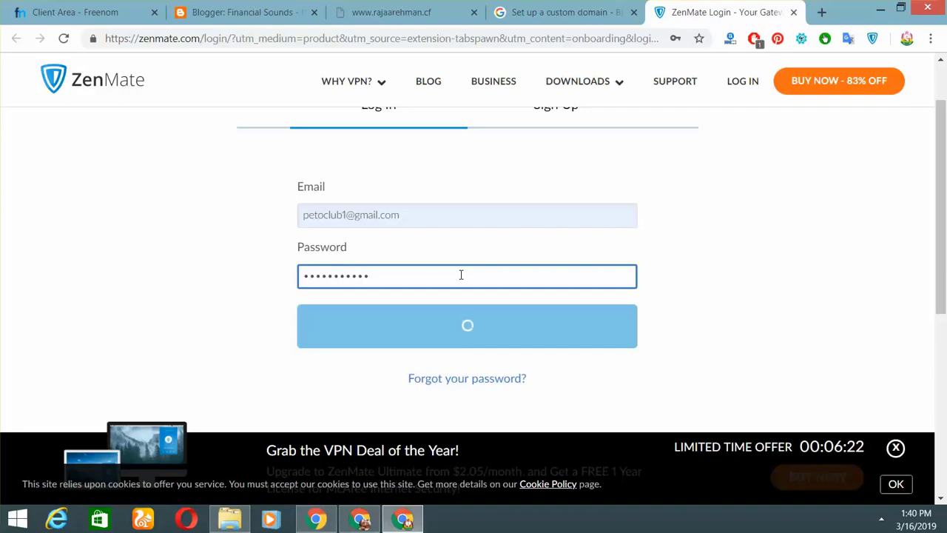
Dismiss the VPN promotional offer and close the ZenMate account page
left_click(570, 12)
left_click(668, 11)
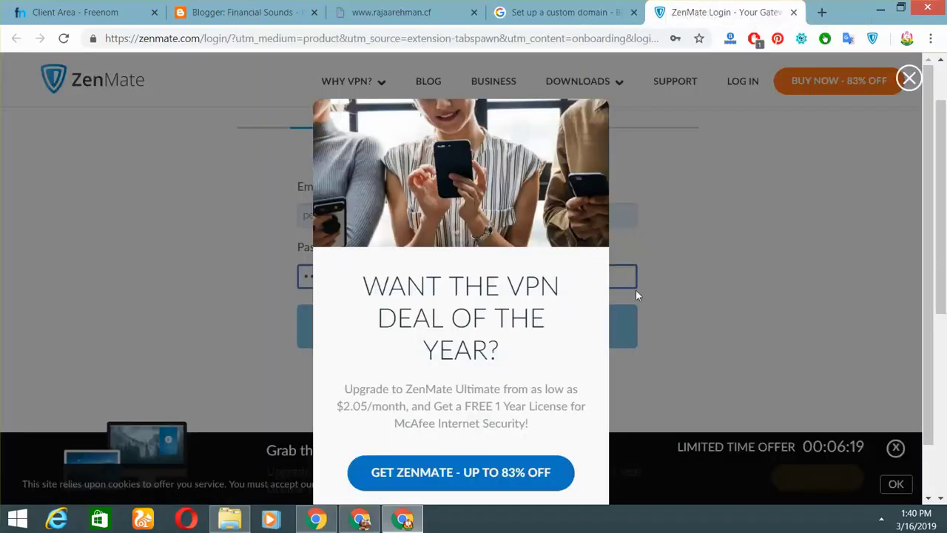
left_click(909, 77)
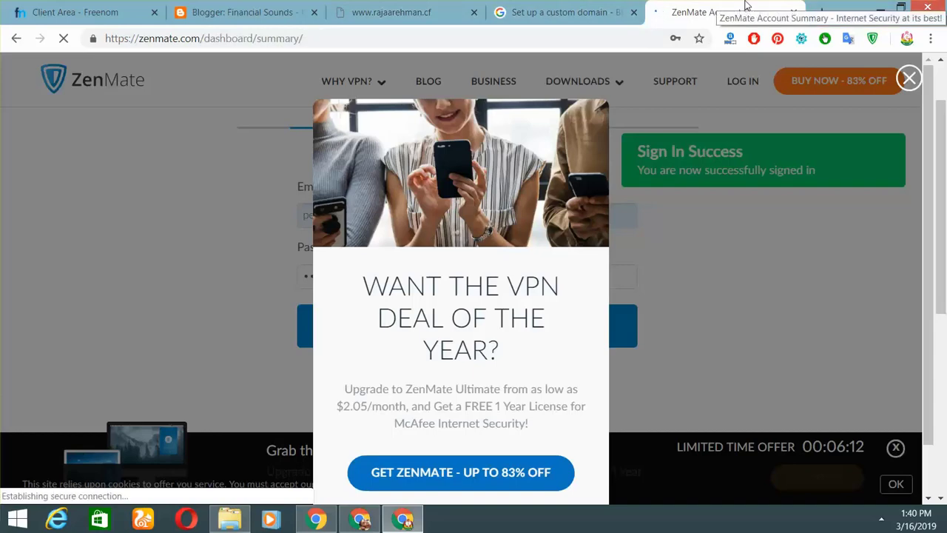
left_click(793, 12)
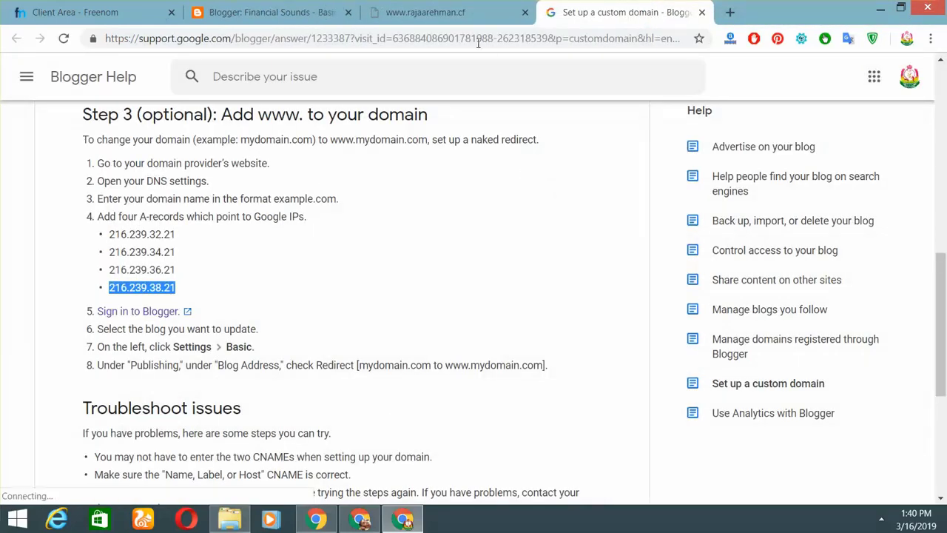
Close the old .cf domain page and open the Financial Sounds blog again from Blogger
left_click(425, 12)
left_click_drag(222, 38, 281, 38)
left_click(525, 12)
left_click(266, 11)
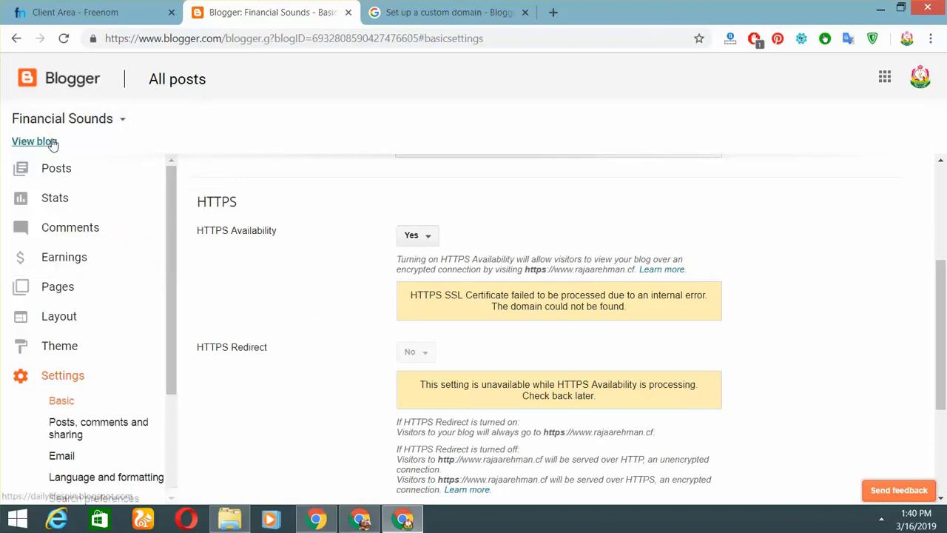
left_click(22, 142)
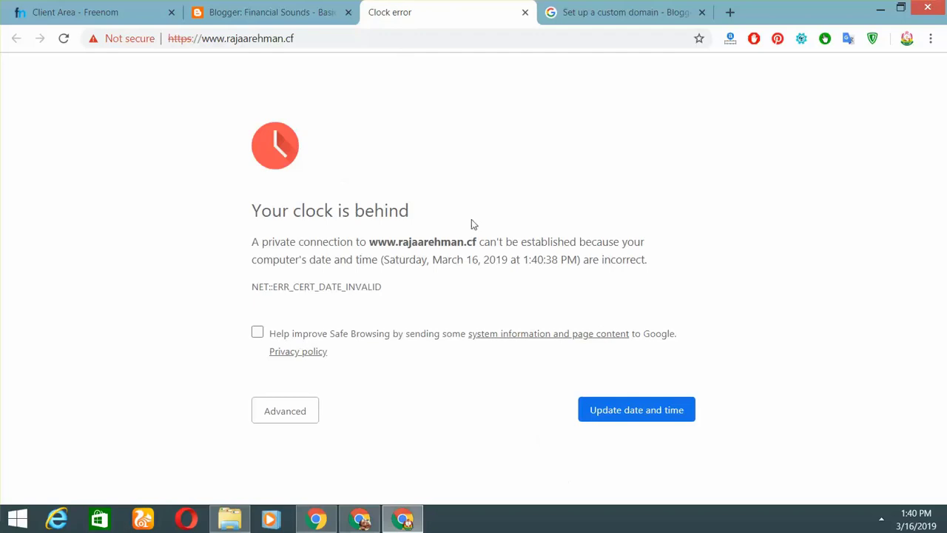
Set the computer's system date to March 17, 2019 and save the date and time settings
double_click(481, 219)
left_click(634, 315)
left_click(916, 520)
left_click(803, 476)
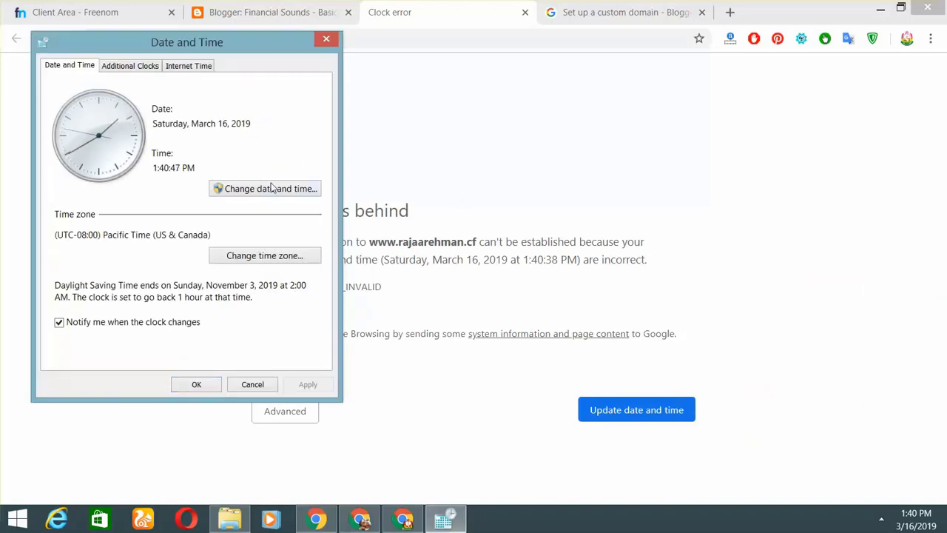
left_click(271, 188)
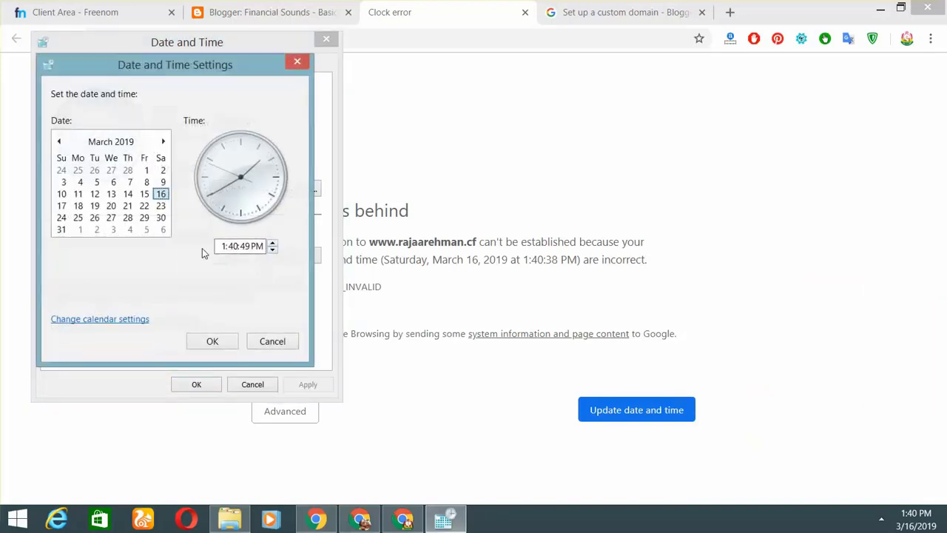
left_click(61, 206)
left_click(212, 341)
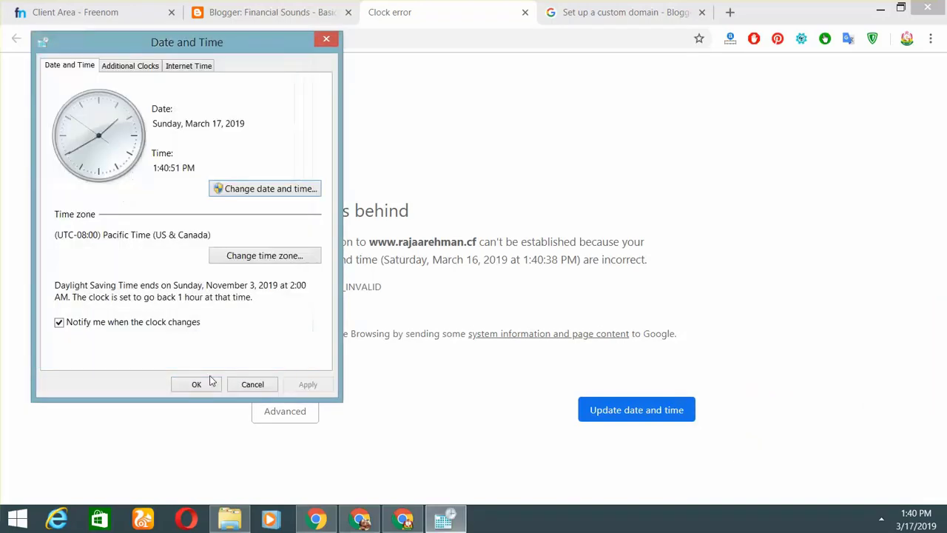
left_click(196, 384)
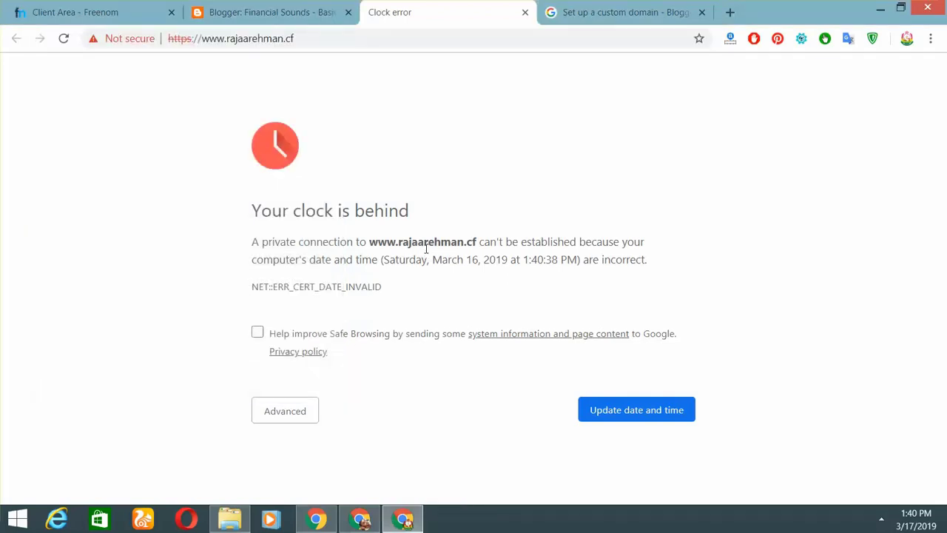
Reload the blog's .cf page, then close it and return to Blogger's basic settings
left_click(64, 41)
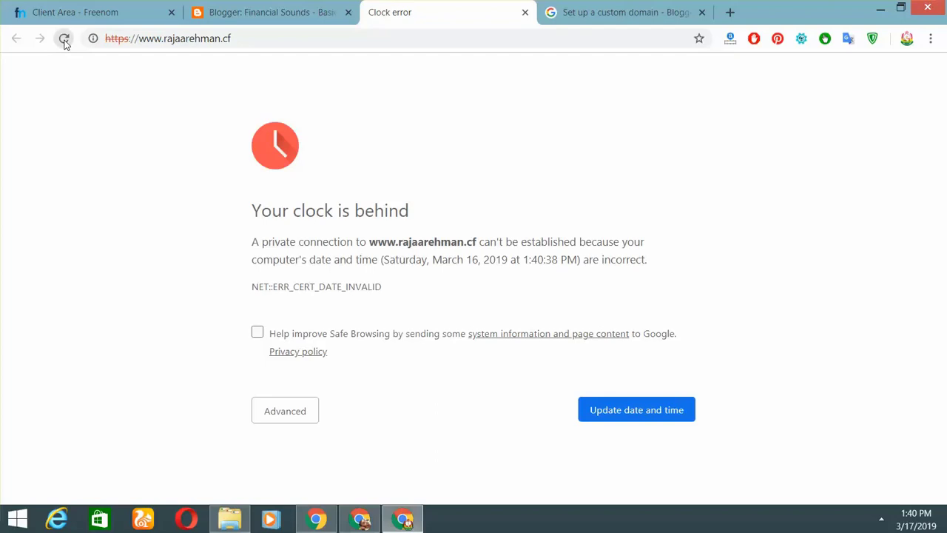
middle_click(451, 8)
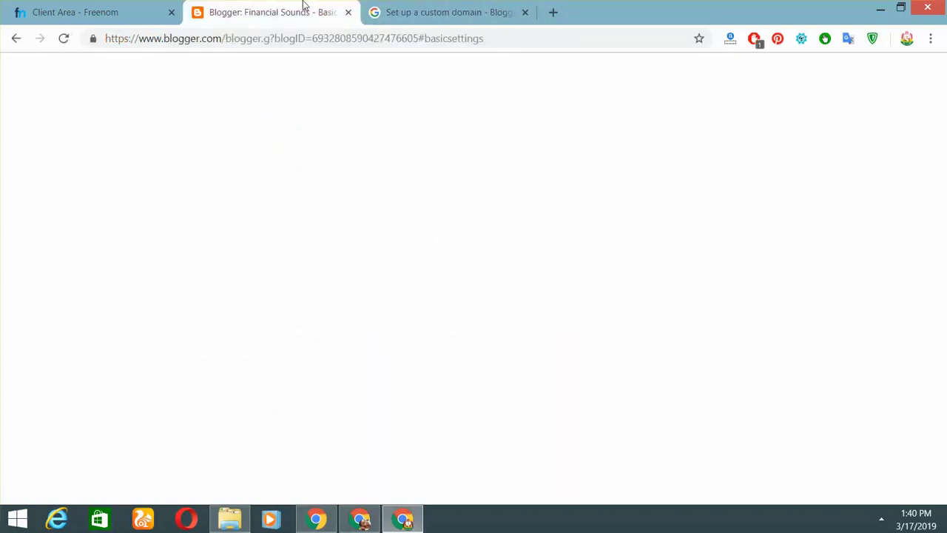